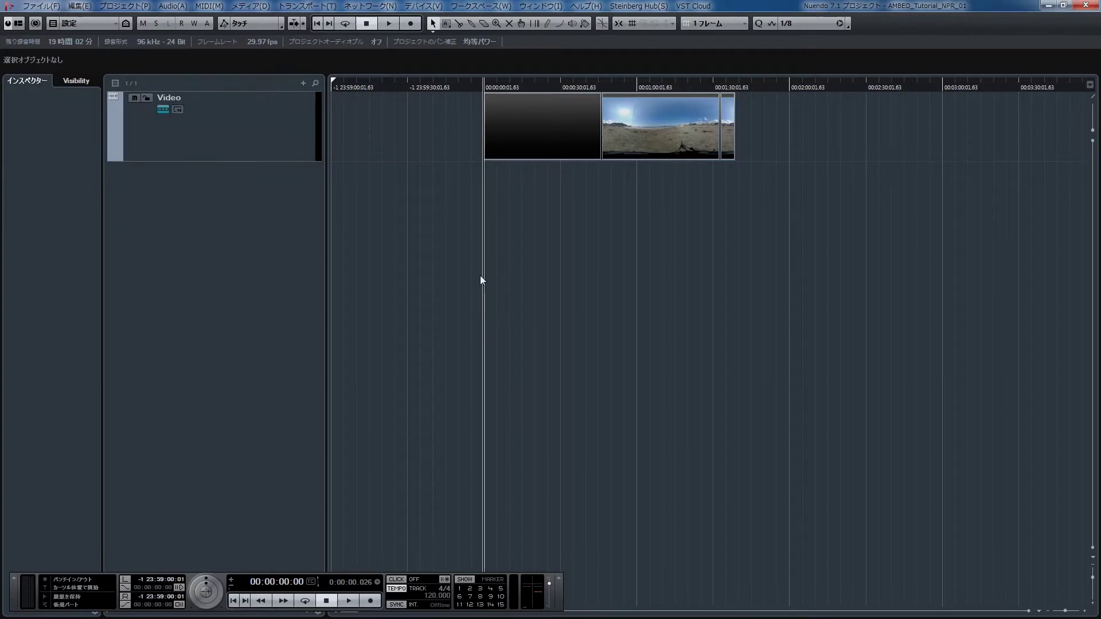
Add a Quadro output bus to the VST output connections.
key(F4)
click(385, 233)
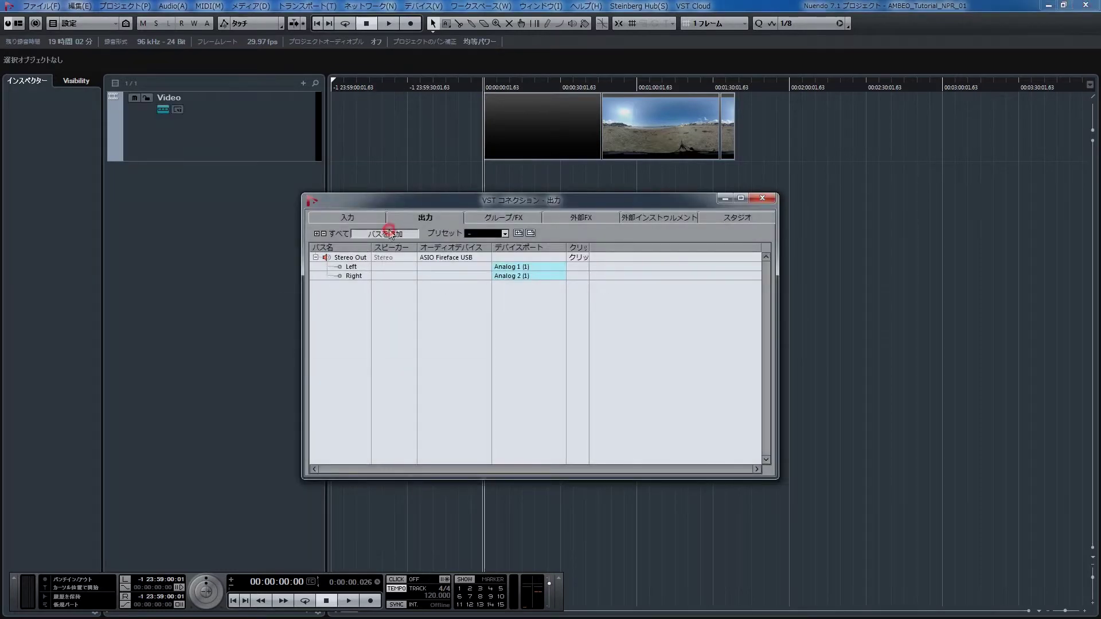
click(539, 333)
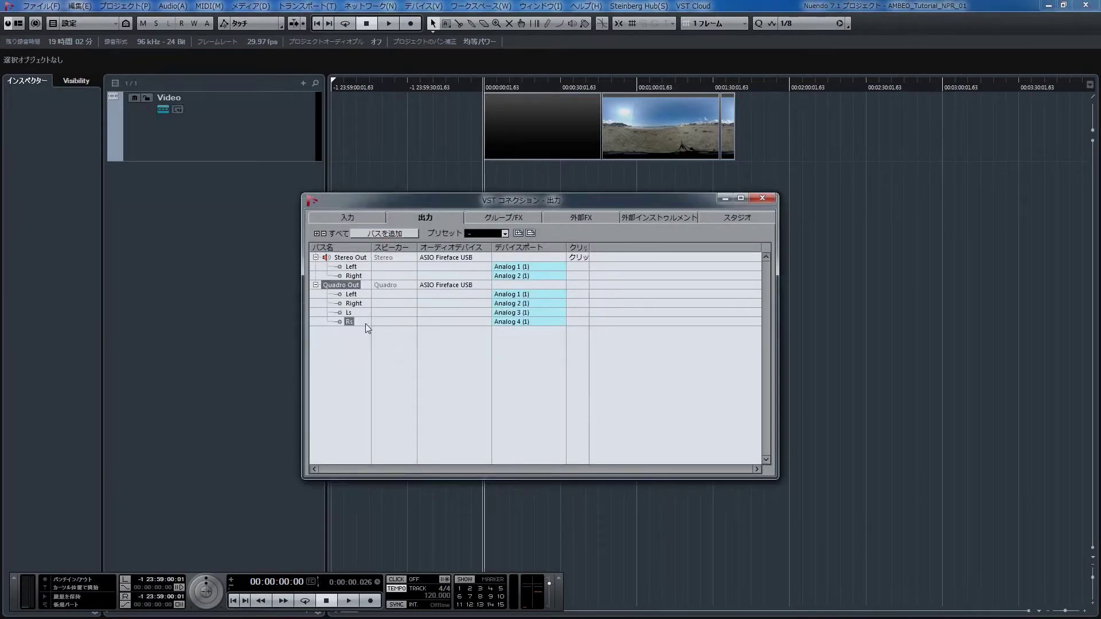
key(F4)
Import the four AMBEO_ShonanBeach_0002_FrontUp WAV files, 1ch to 4ch, from the material folder as audio tracks.
click(51, 9)
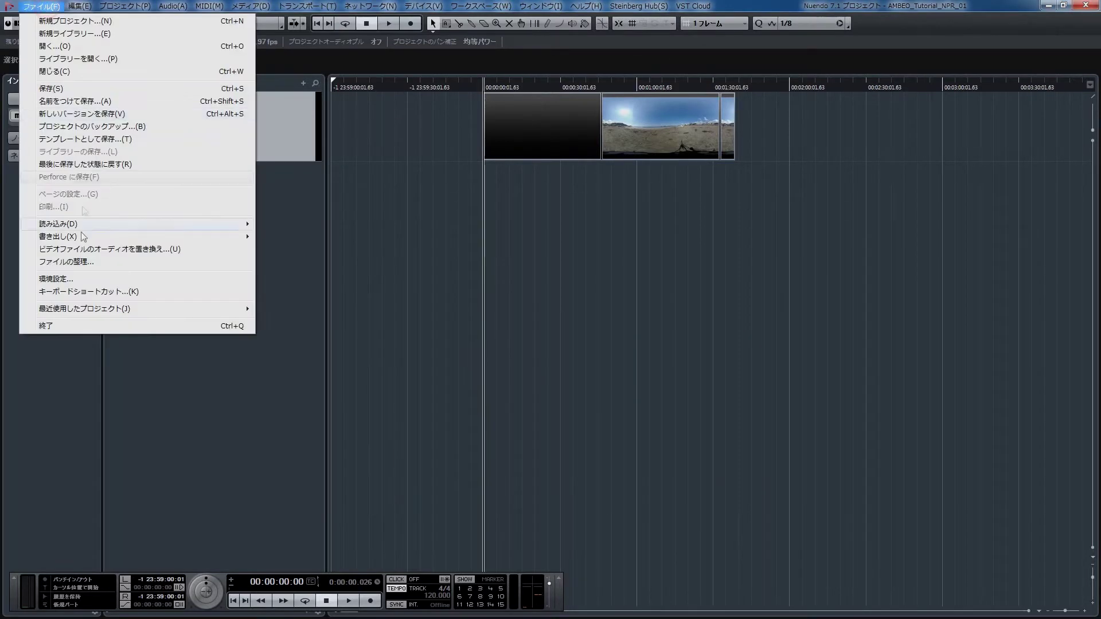
mouse_move(86, 217)
click(330, 223)
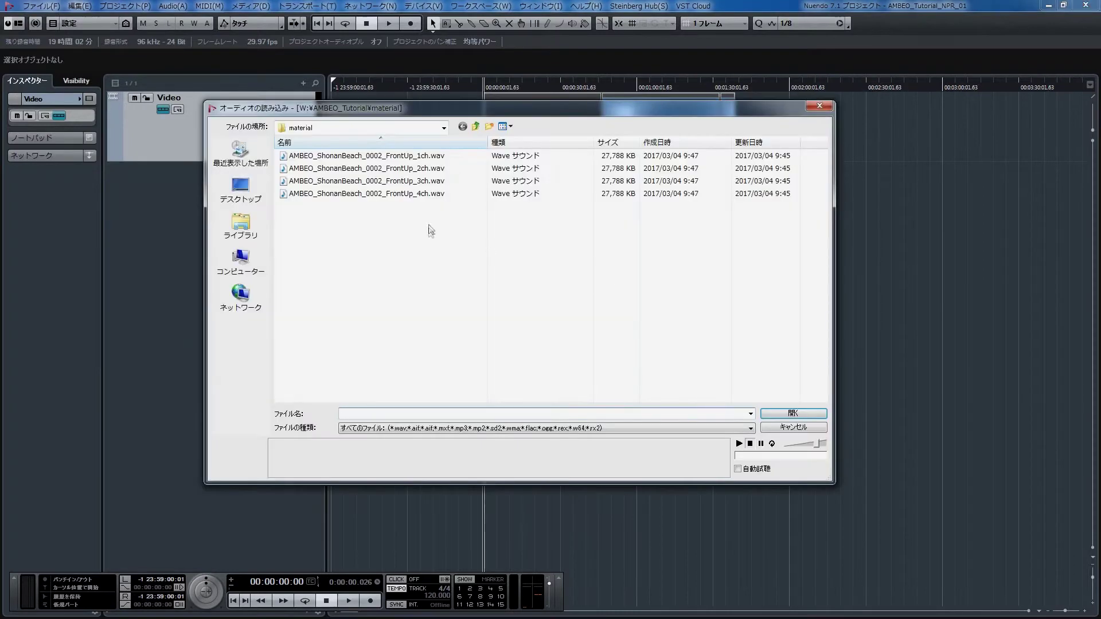
drag(431, 233, 387, 150)
click(793, 414)
Add one Quadro group channel track and name it AMBEO A to B.
right_click(271, 473)
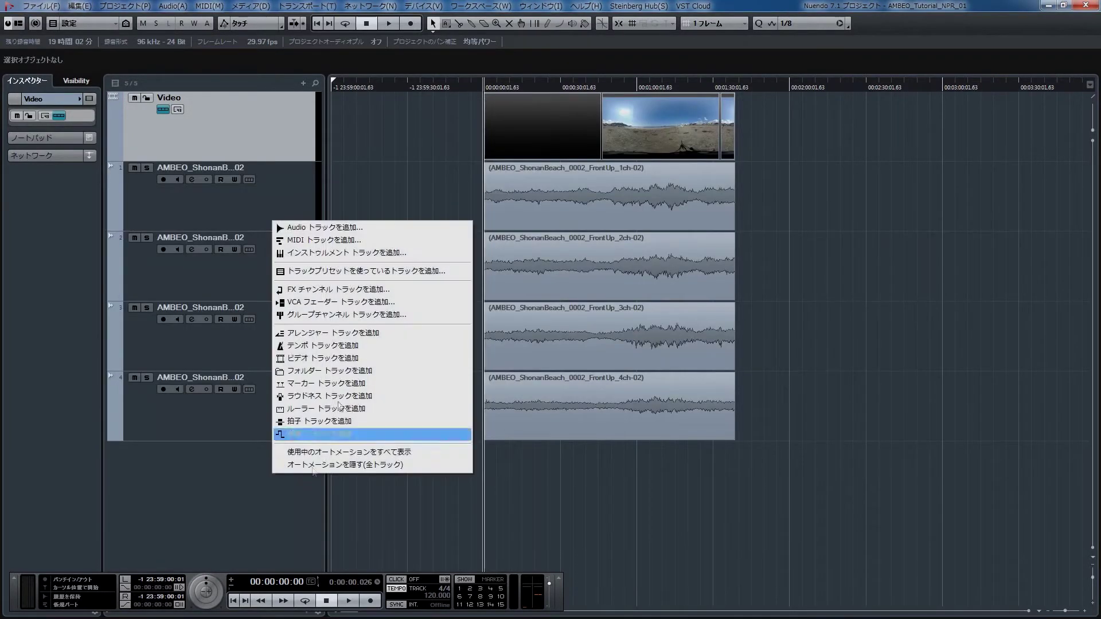
click(386, 315)
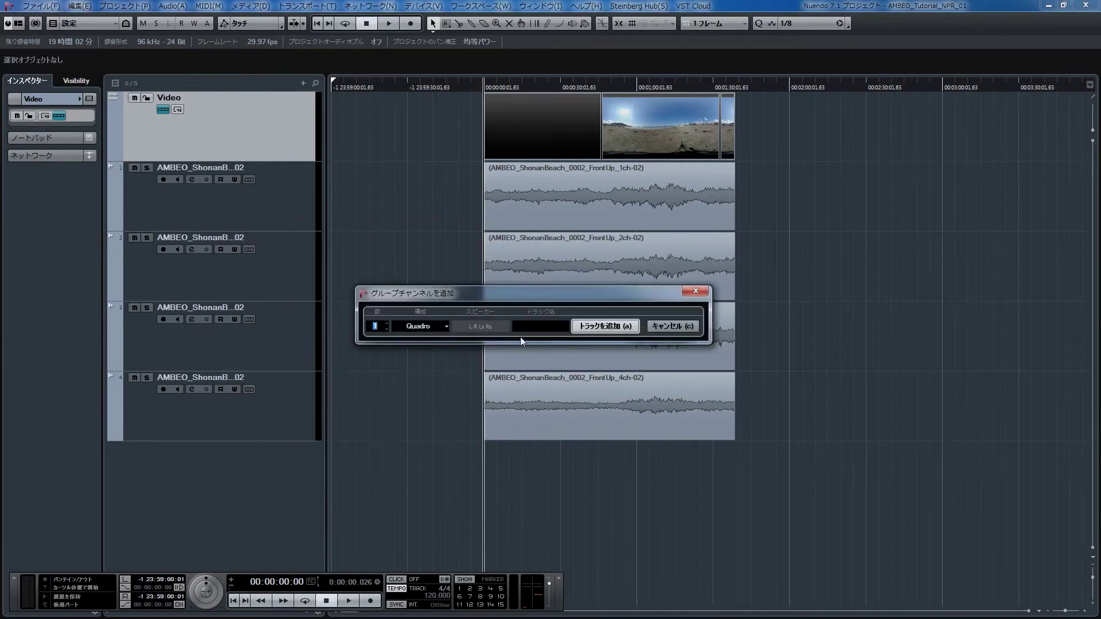
click(609, 323)
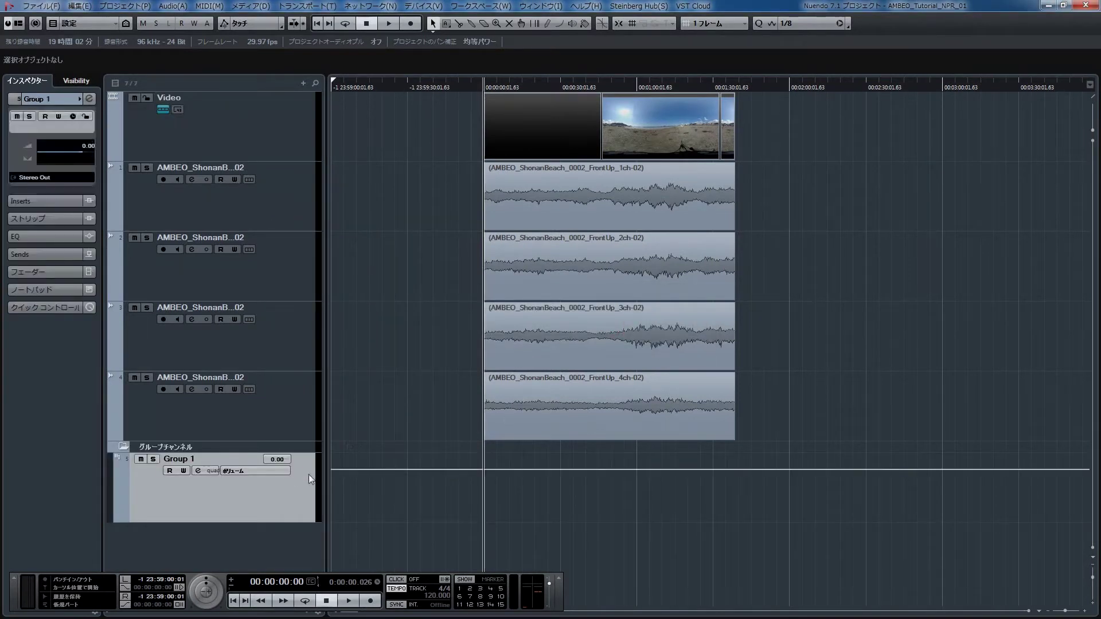
double_click(192, 458)
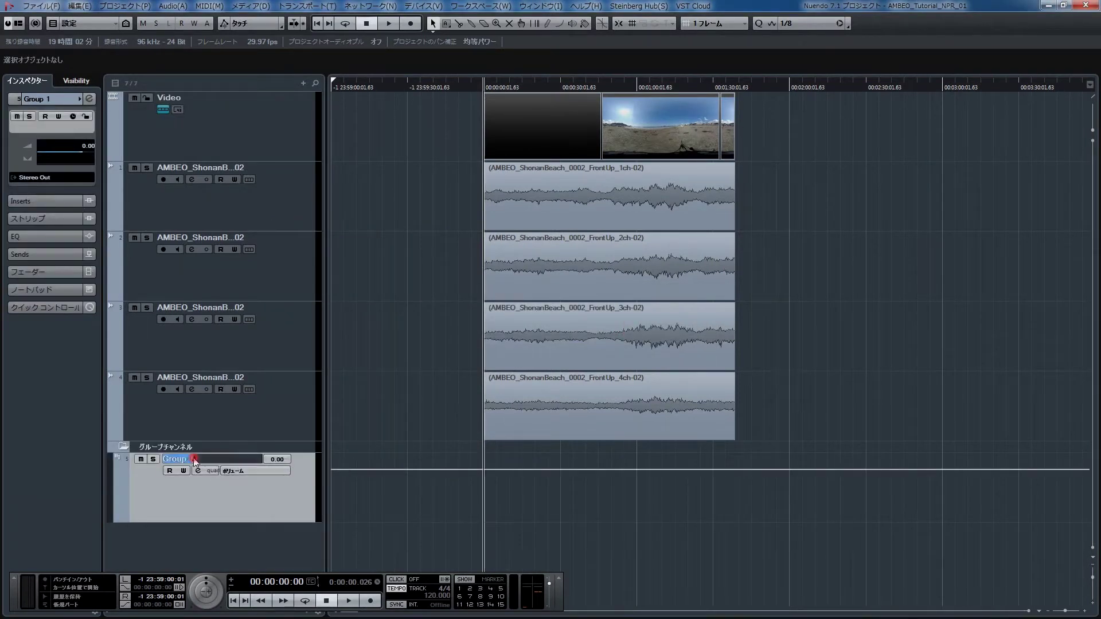
text(AMBEO A to B)
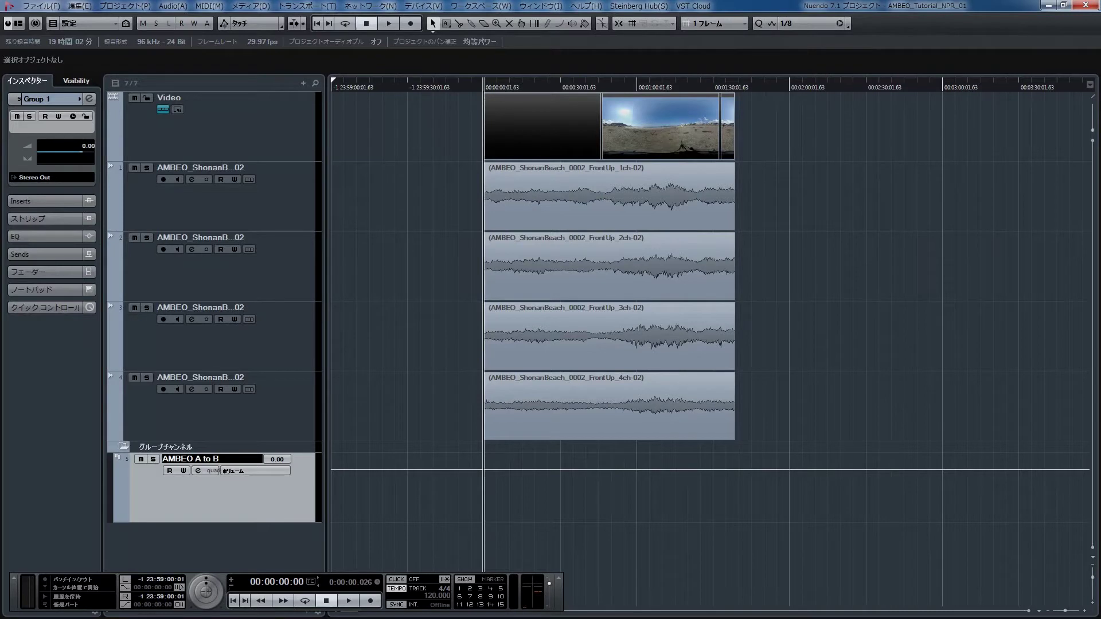
click(308, 493)
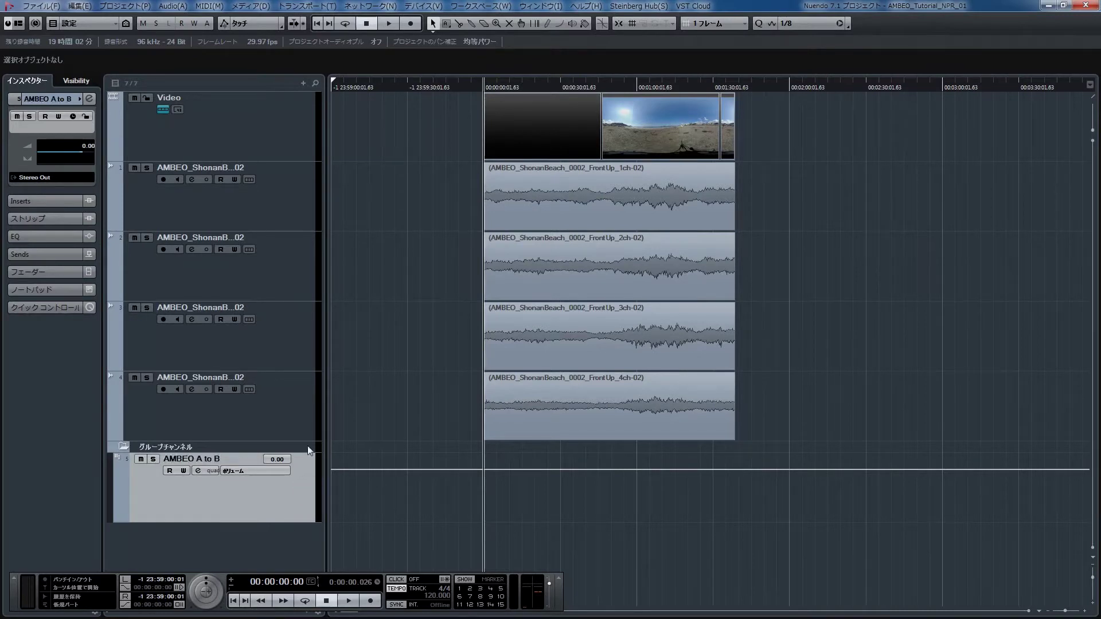
Route the output of all four AMBEO audio tracks to the AMBEO A to B group.
click(292, 195)
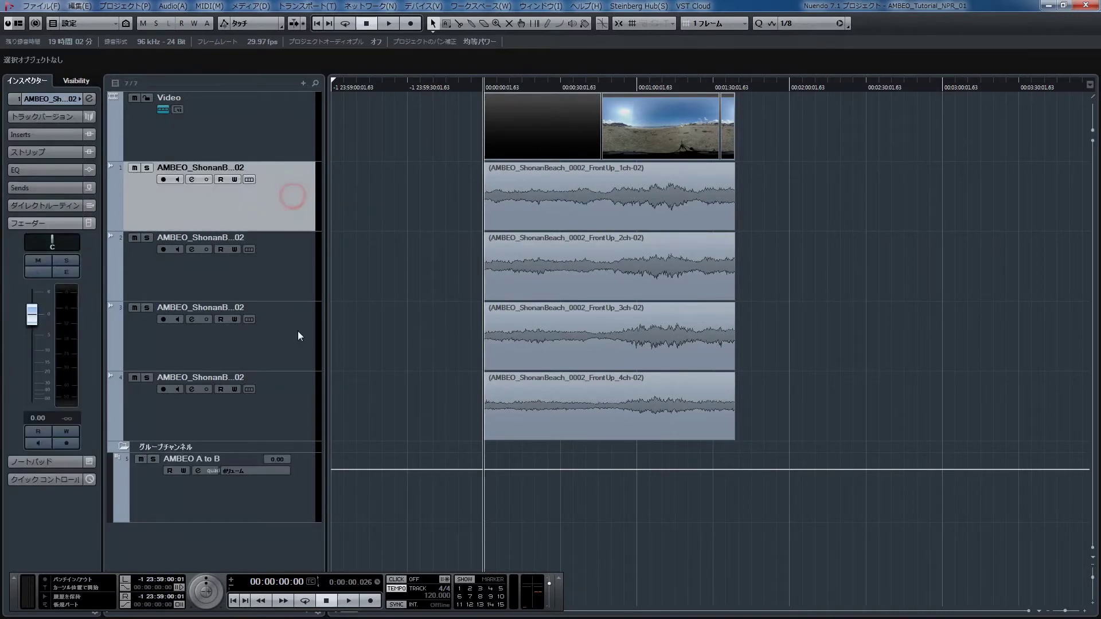
shift+click(297, 413)
click(49, 99)
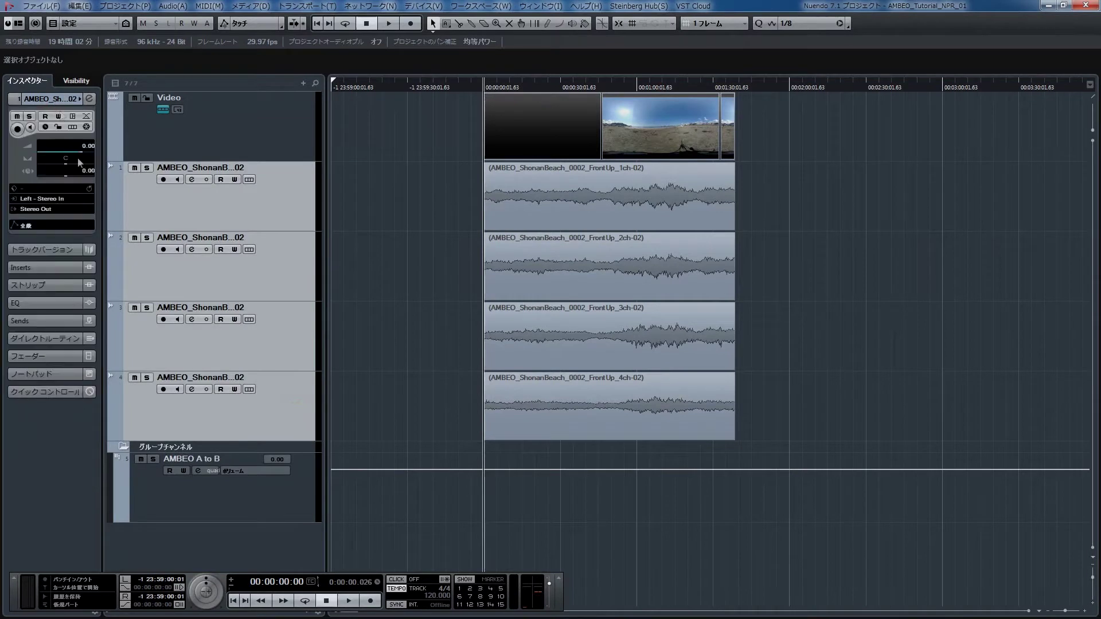
click(43, 209)
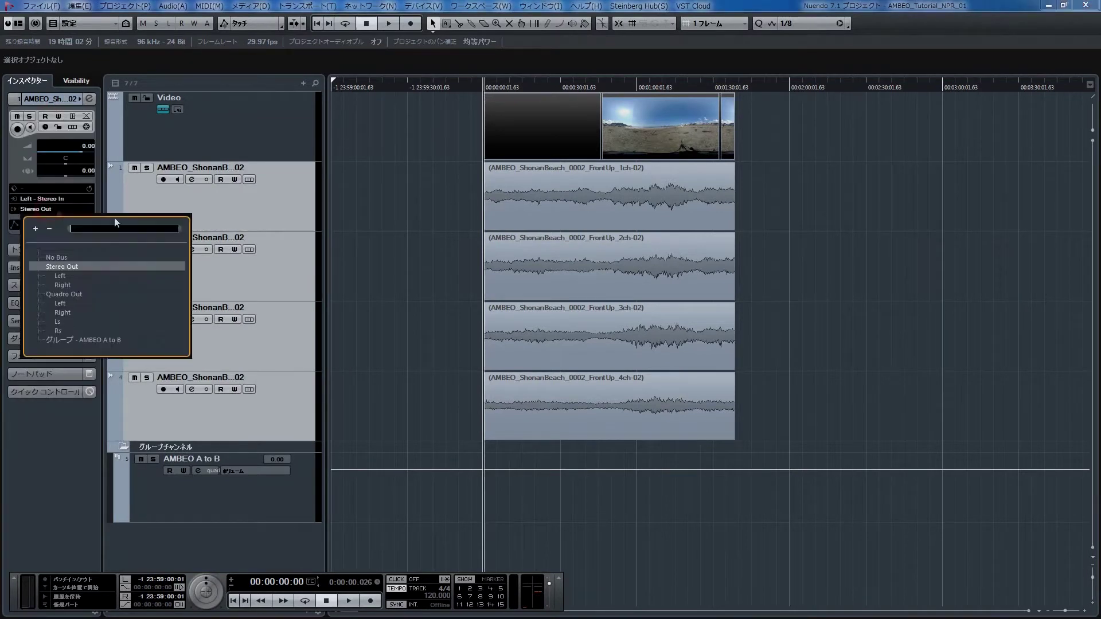
click(110, 339)
Pan the AMBEO tracks to the surround corners: 1 front left, 2 front right, 3 rear left, 4 rear right.
click(284, 213)
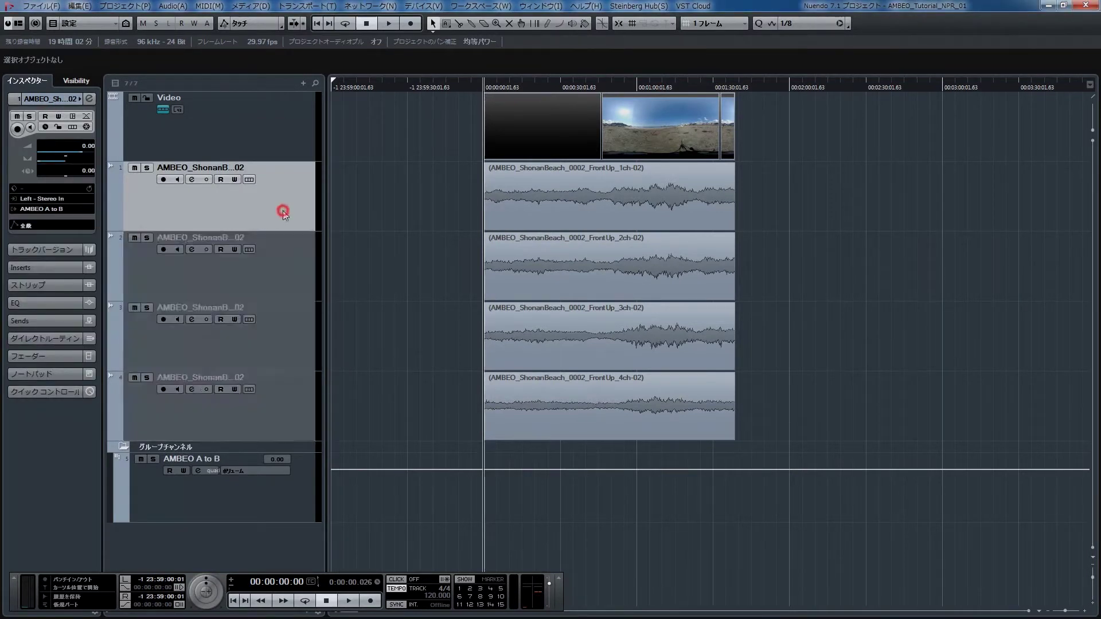
click(47, 356)
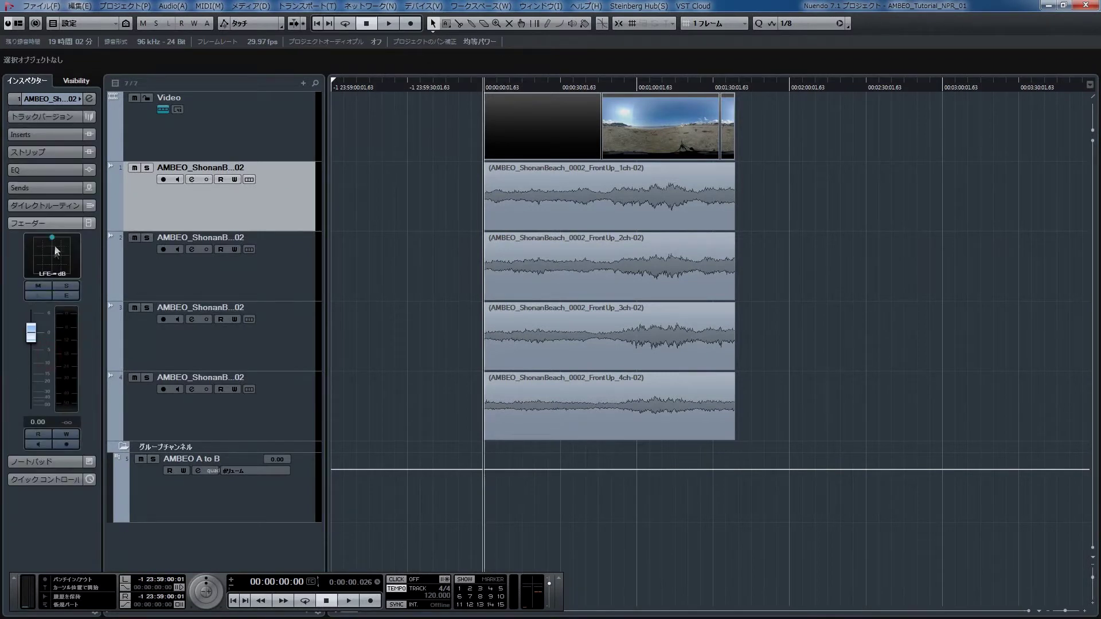
drag(52, 240, 33, 237)
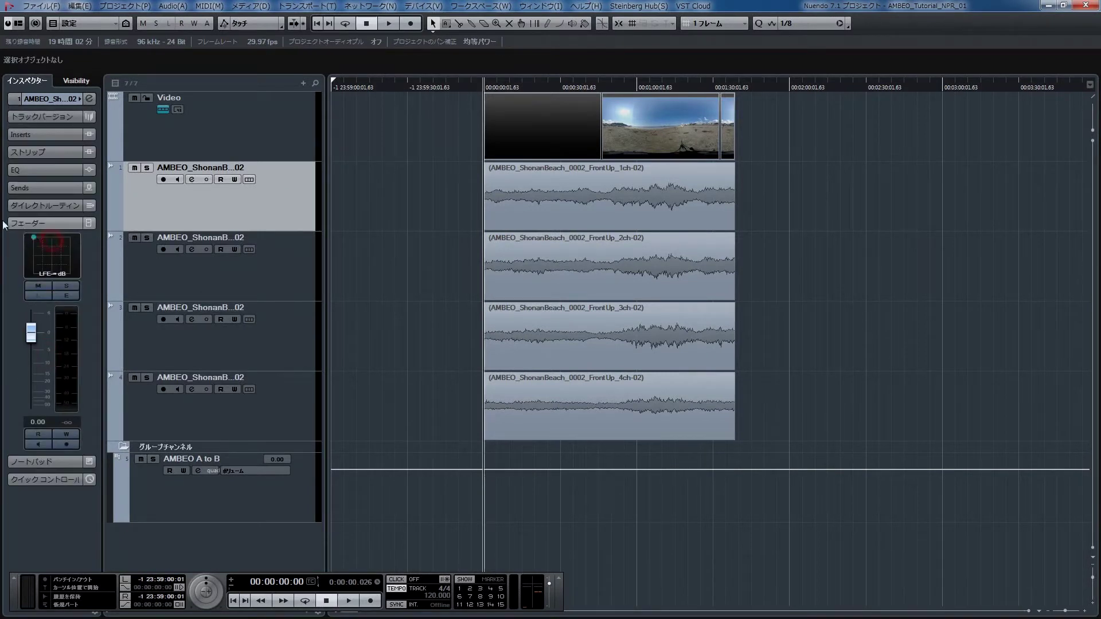
click(262, 276)
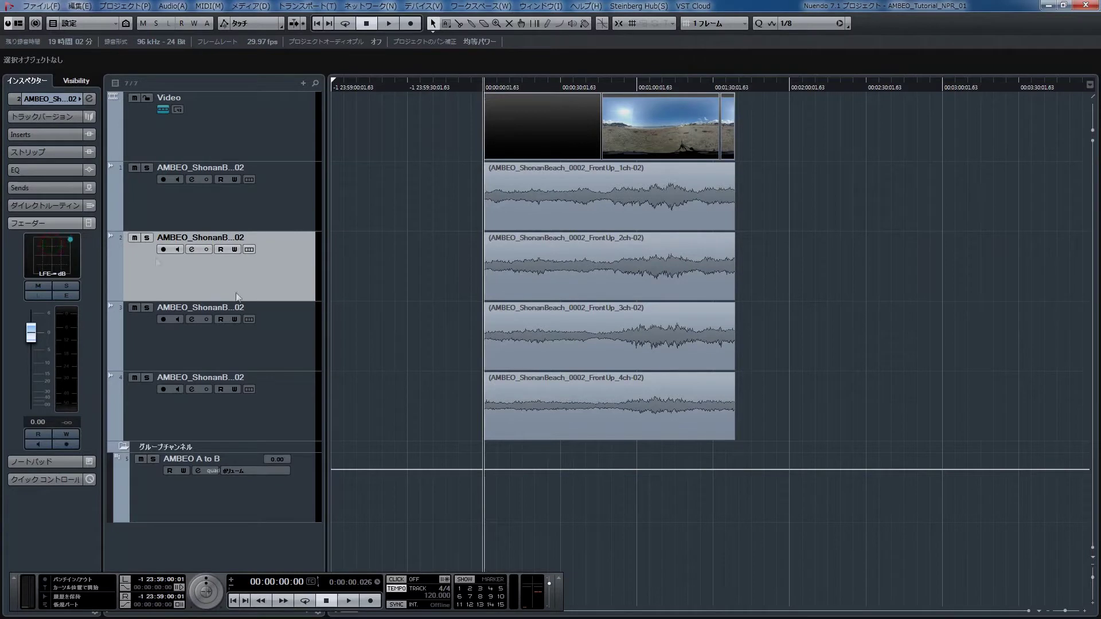
click(283, 343)
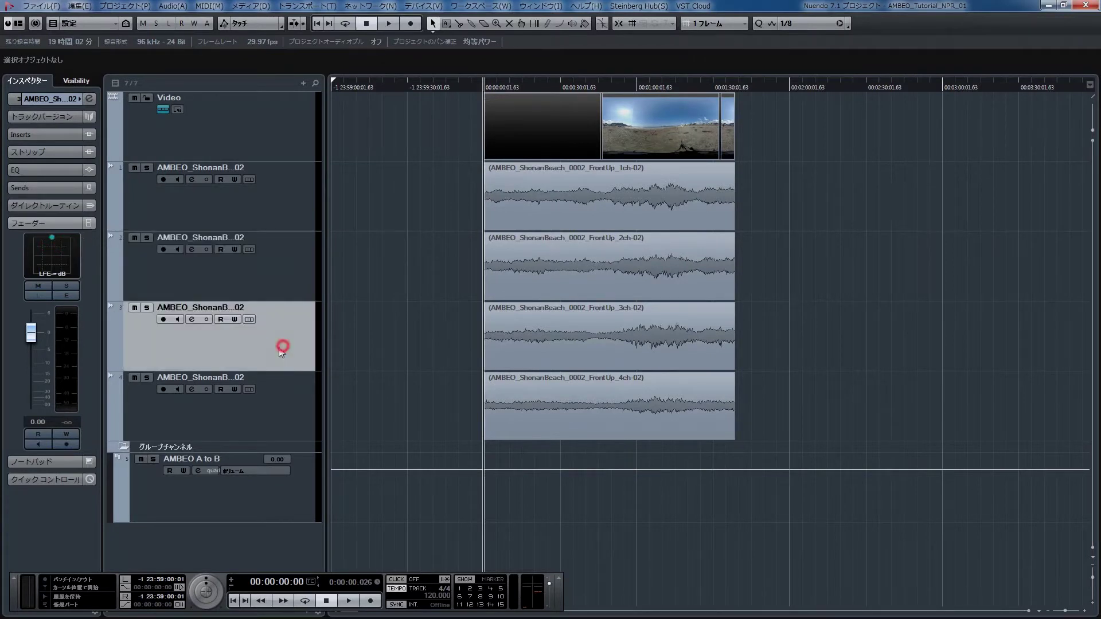
click(263, 421)
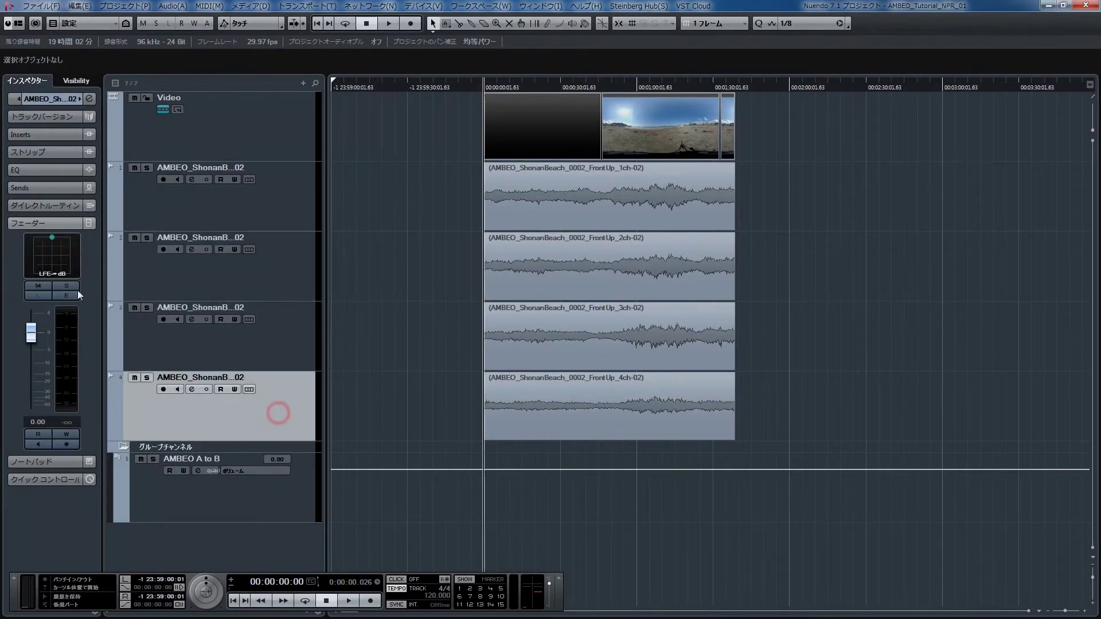
Route the AMBEO A to B group's output to the Quadro Out bus.
click(301, 493)
click(46, 176)
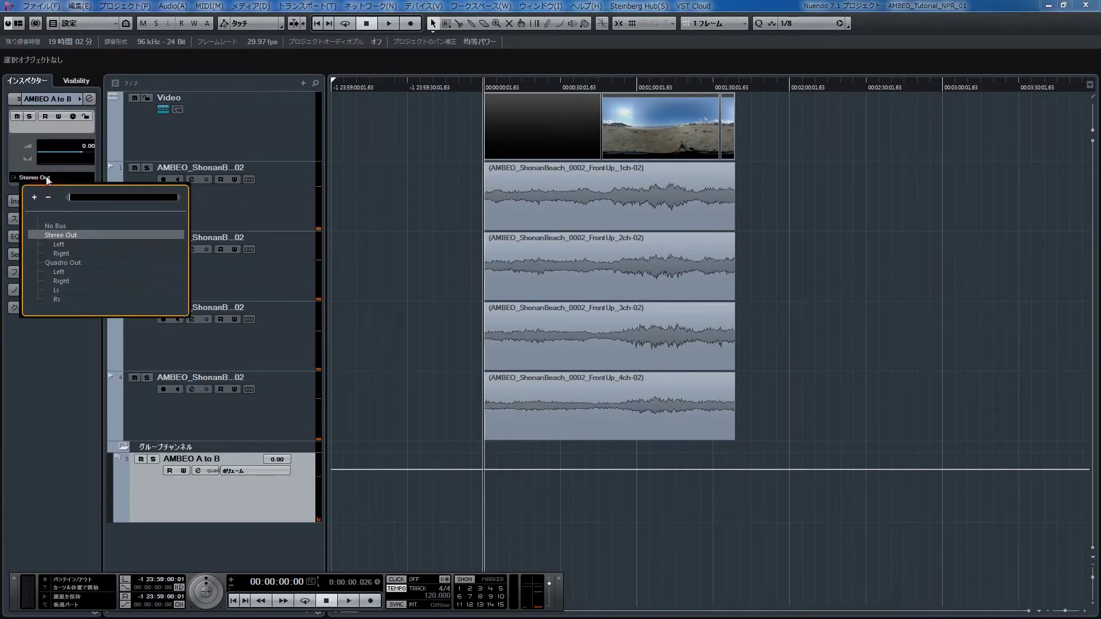
click(81, 262)
Insert the Sennheiser AMBEO A-B format converter in the second insert slot of the AMBEO A to B group.
click(278, 500)
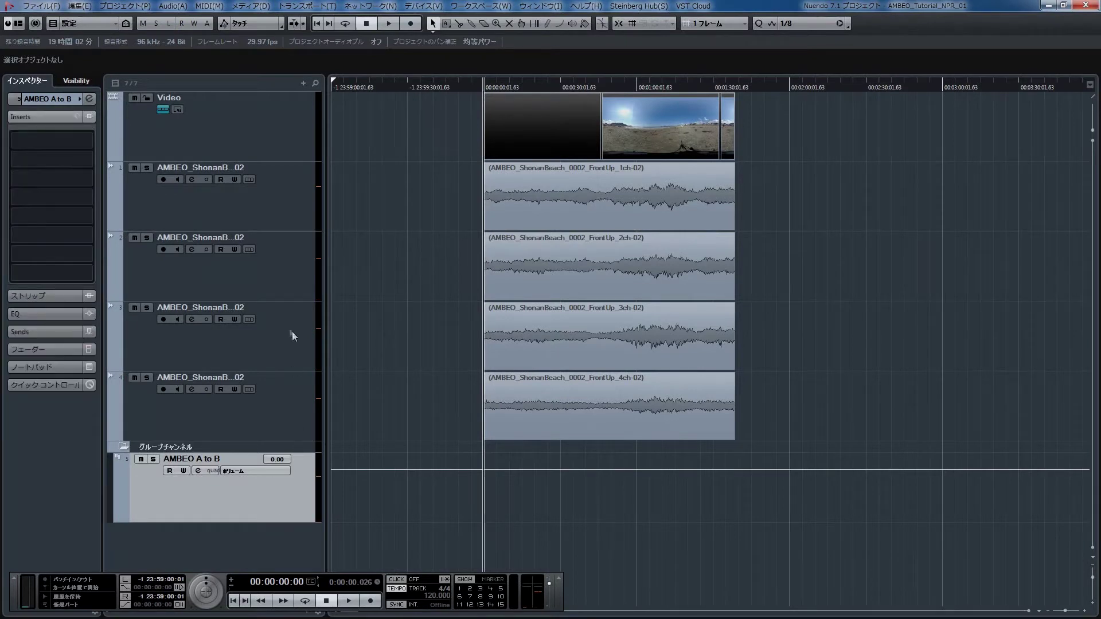
click(89, 161)
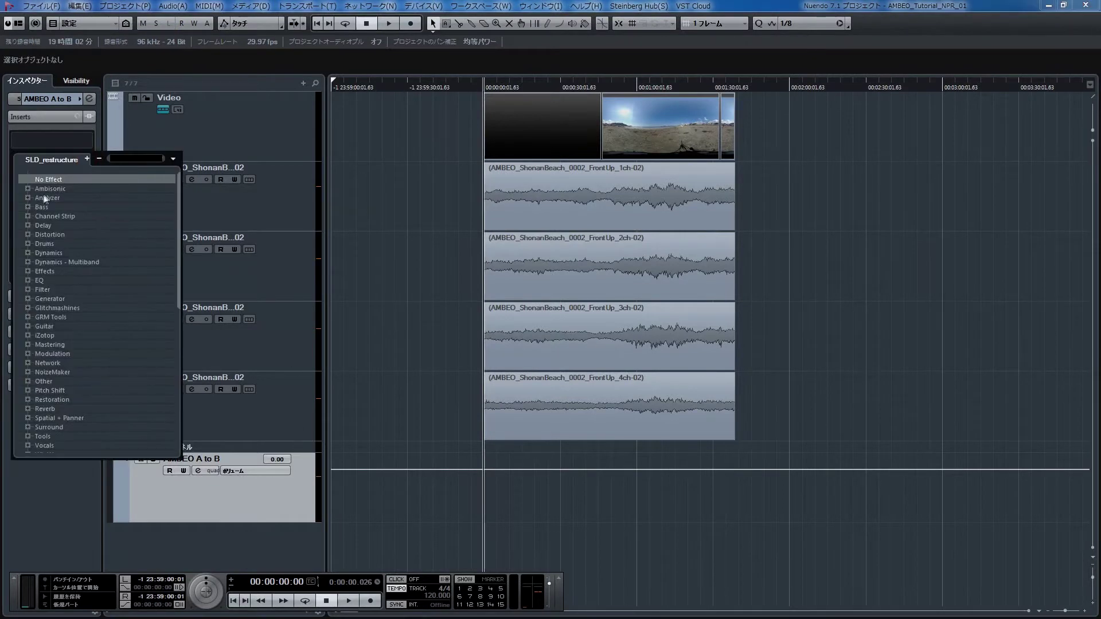
click(28, 188)
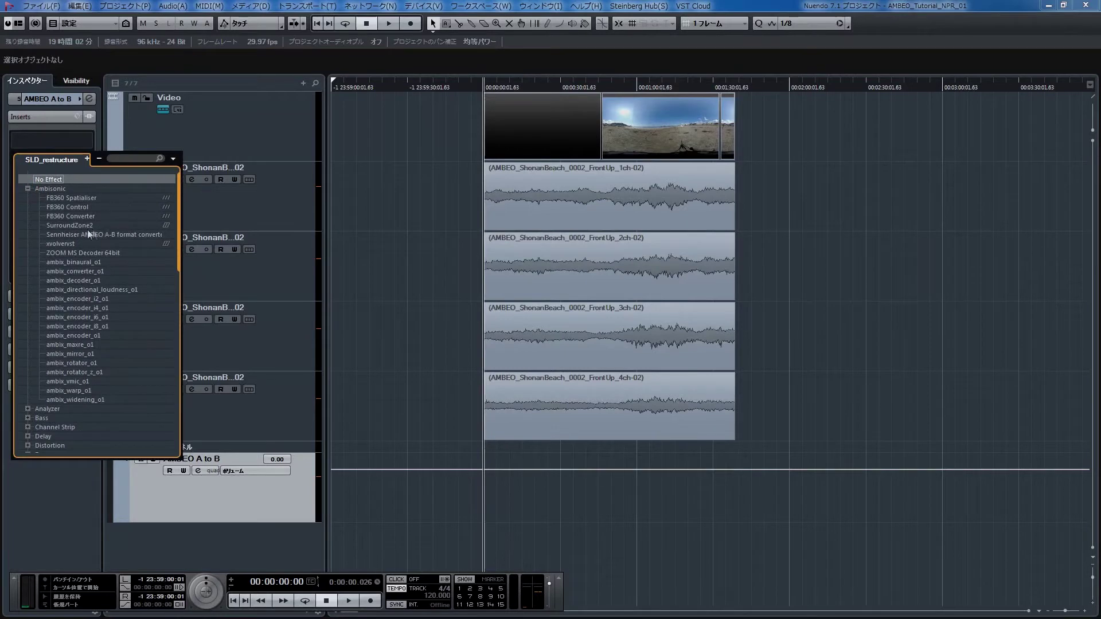
click(120, 236)
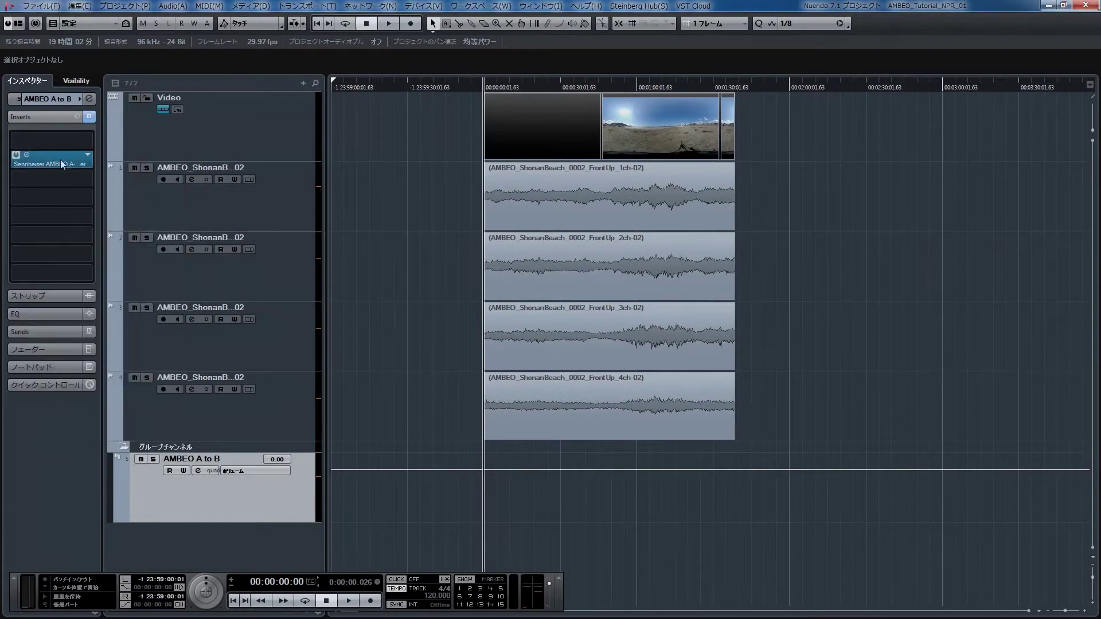
Set the AMBEO converter's output format to ambiX and close its window.
click(66, 163)
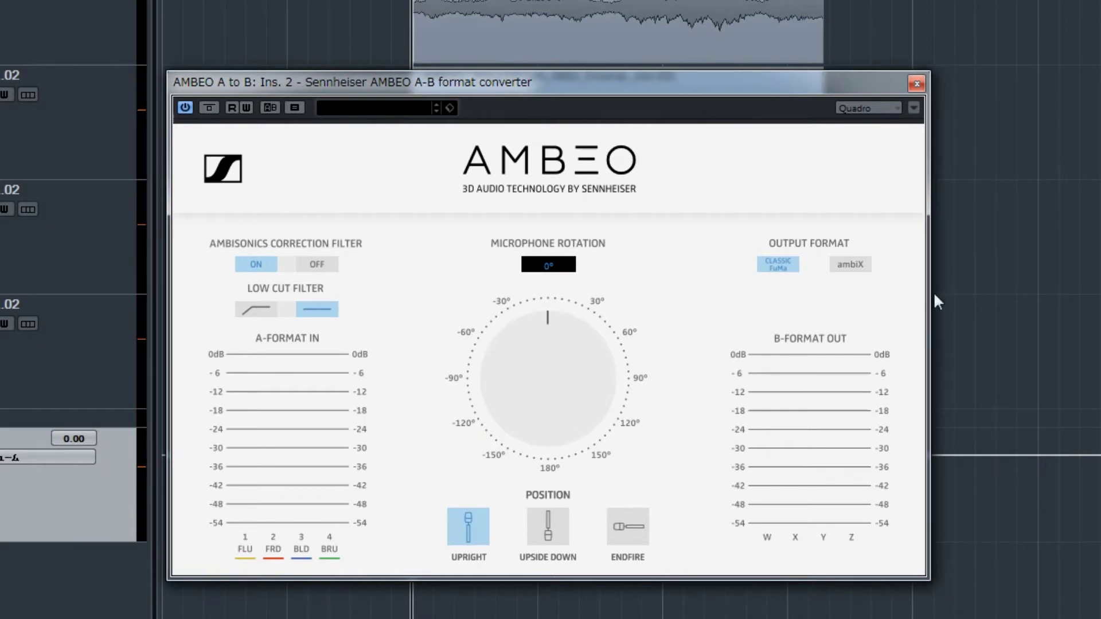
click(851, 267)
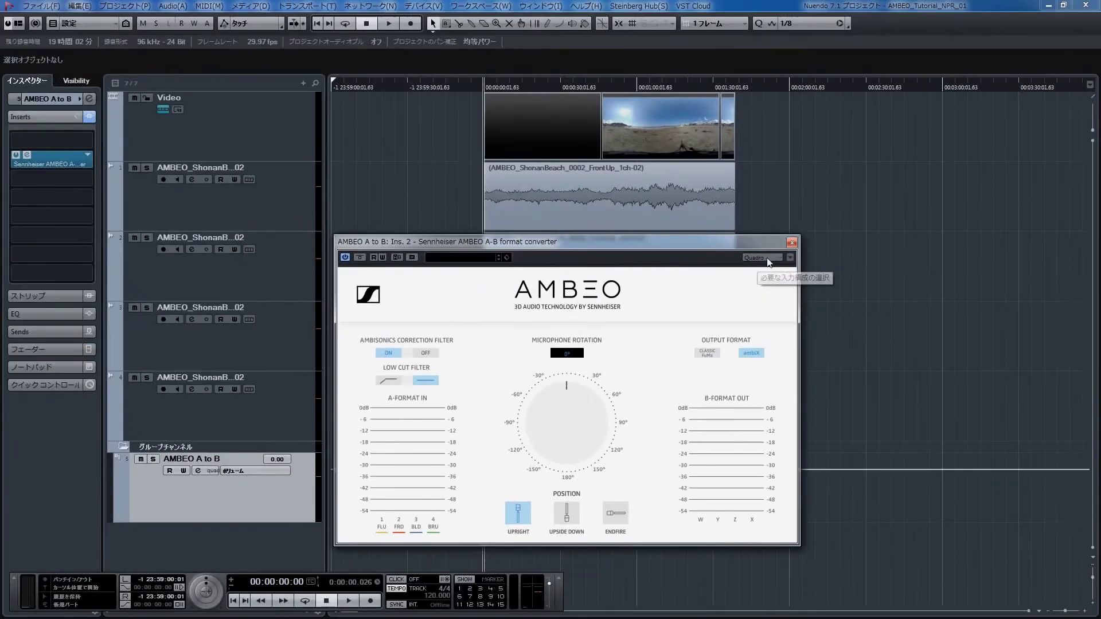
click(792, 245)
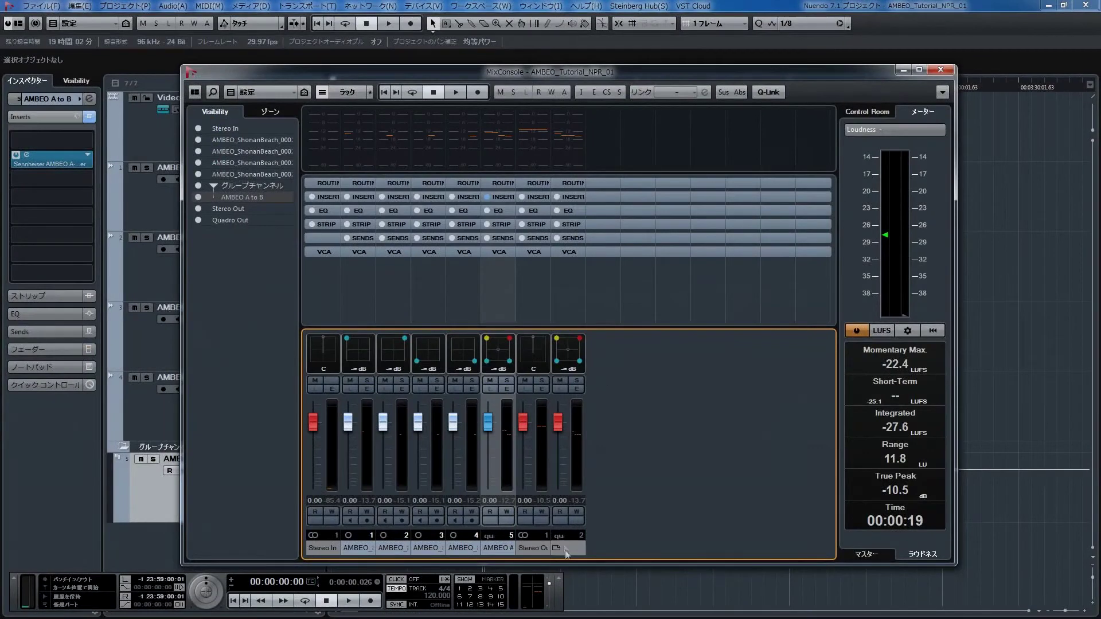
Replace the Quadro Out channel's panner with AmbiHead in the MixConsole.
right_click(566, 355)
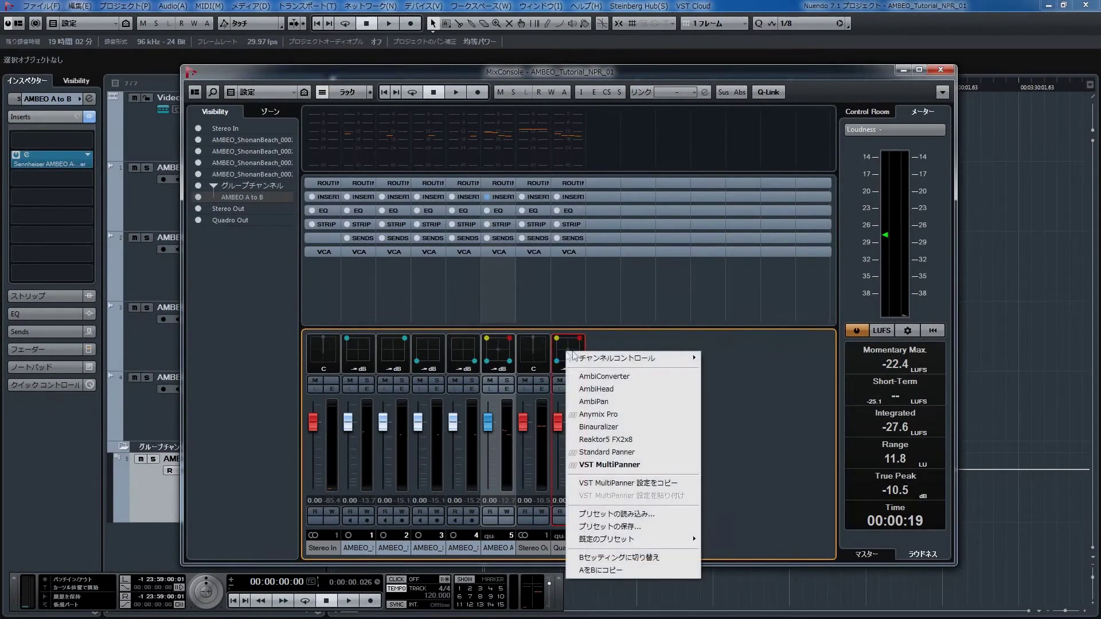
click(614, 390)
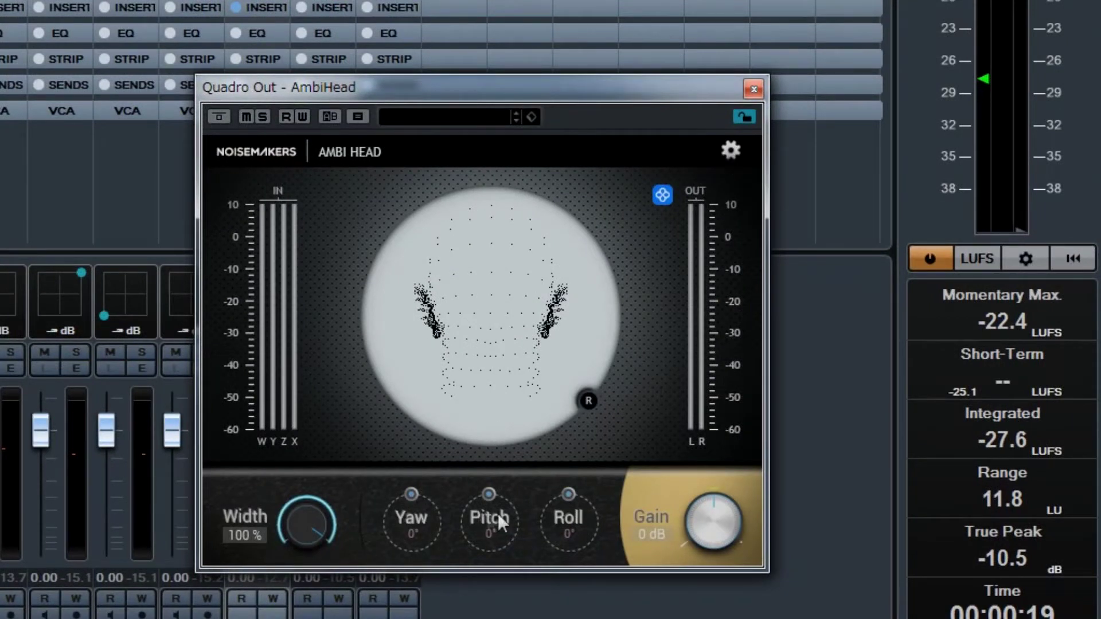
Try rotating AmbiHead's yaw to -114°, pitch to 4° and roll to -72°, resetting all three to 0°.
drag(403, 525, 427, 607)
drag(490, 498, 432, 617)
drag(560, 497, 553, 520)
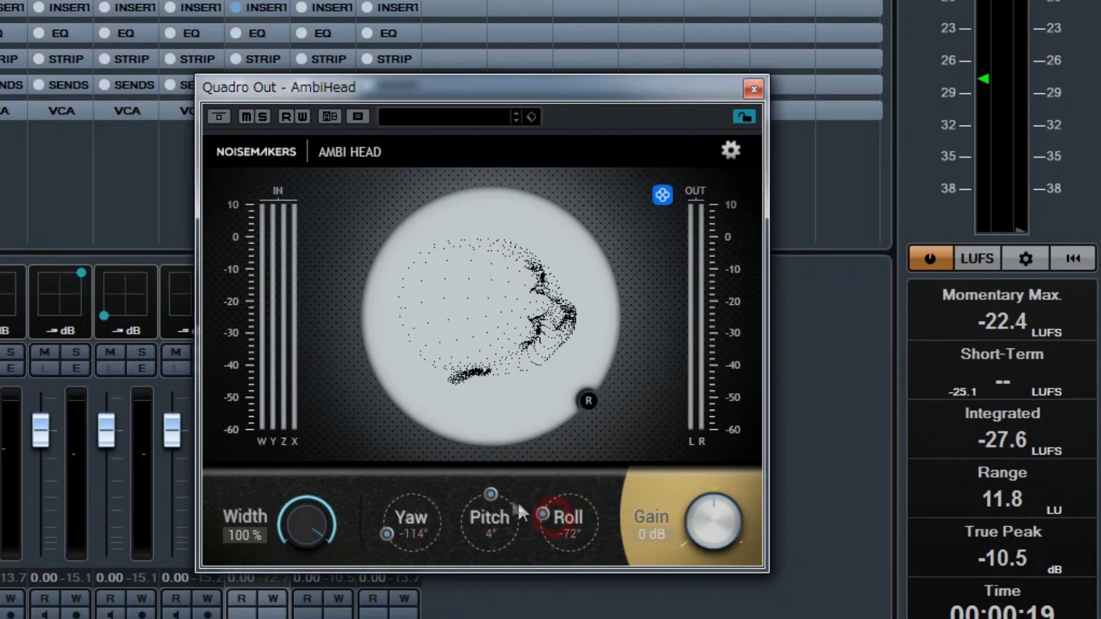
double_click(543, 511)
double_click(490, 492)
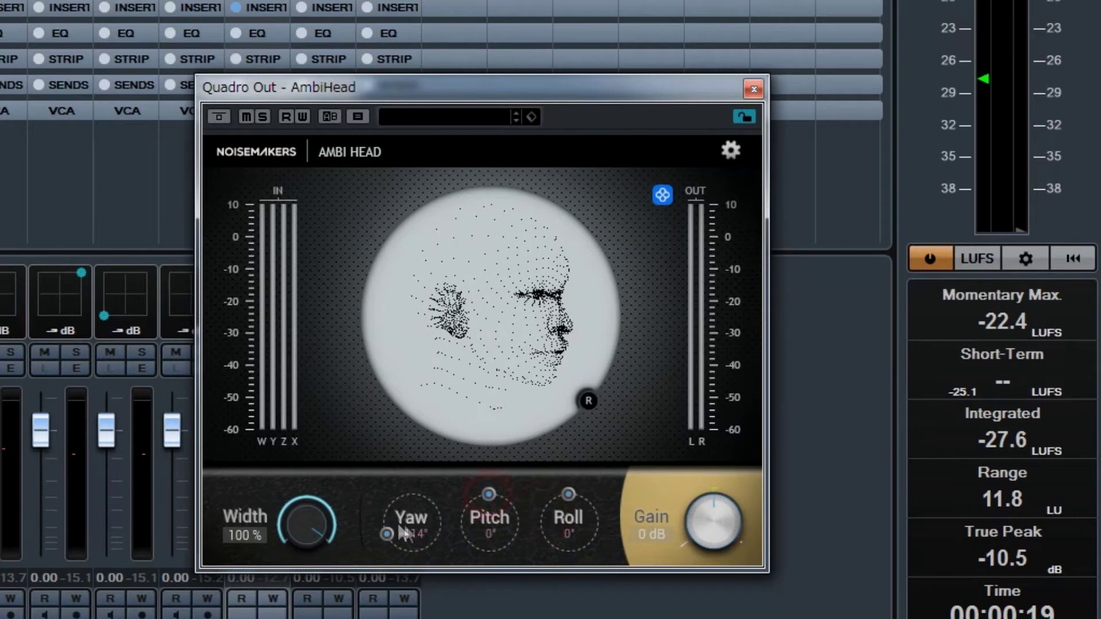
double_click(385, 530)
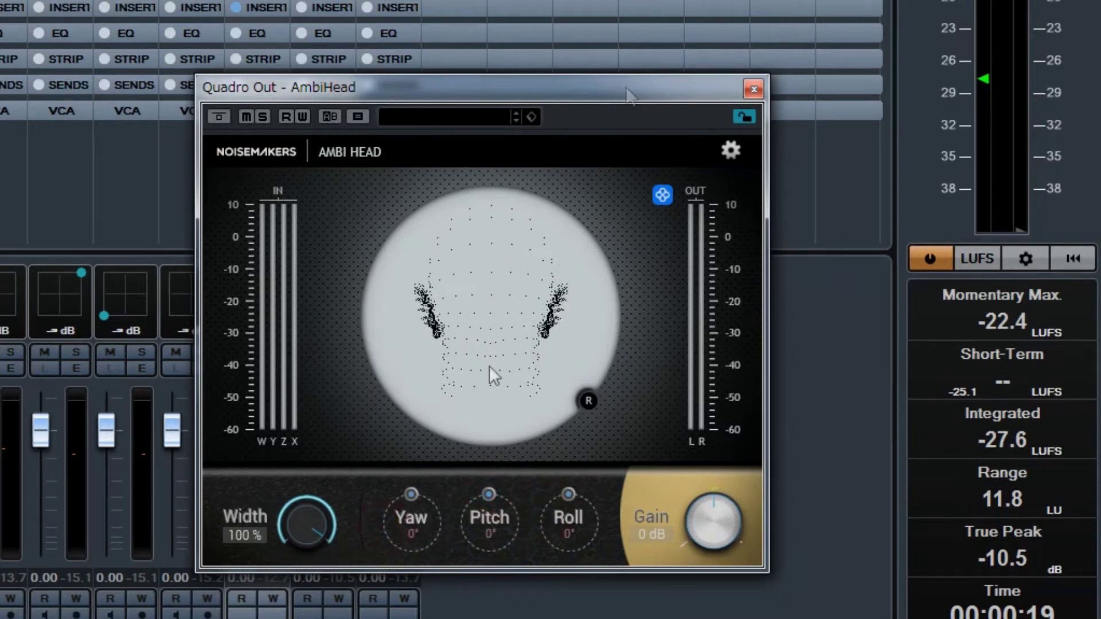
Choose ambiX as the input format in AmbiHead's settings.
click(731, 148)
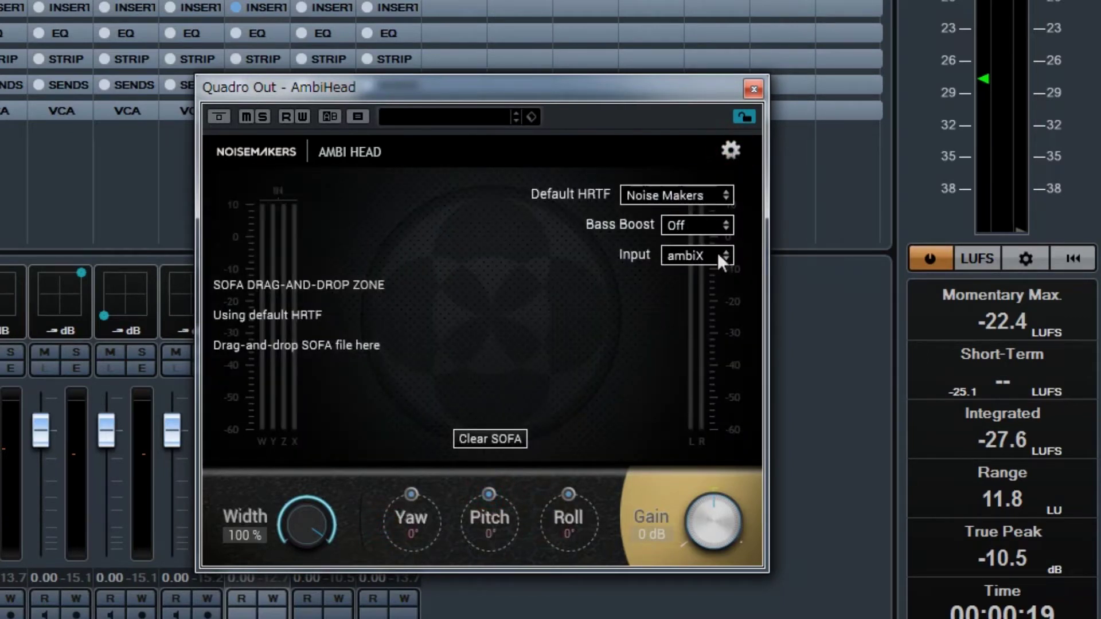
click(689, 256)
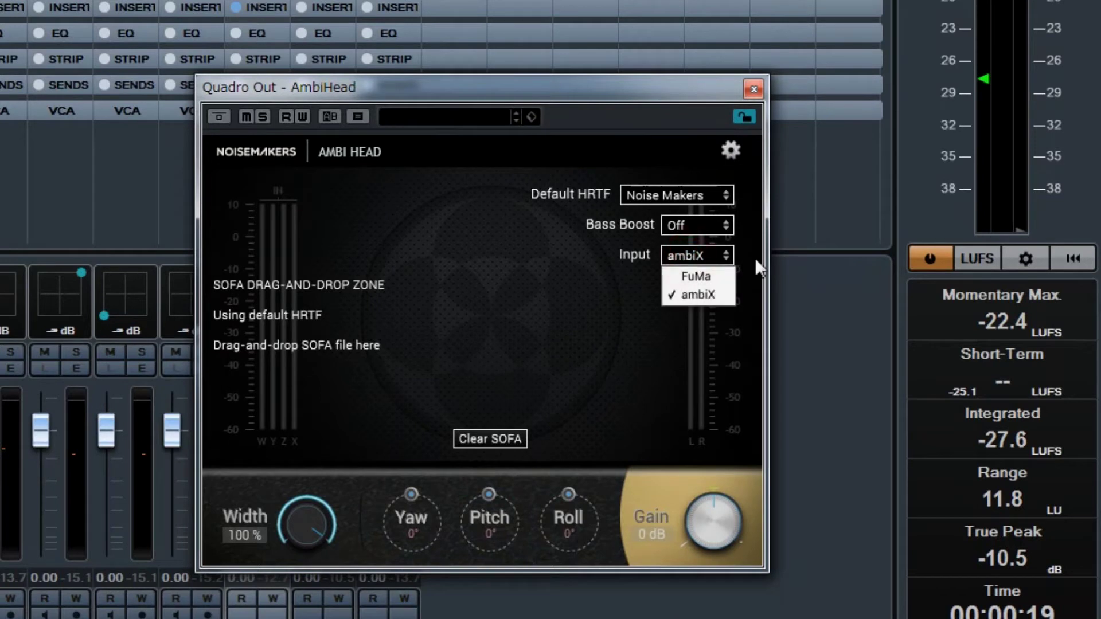
click(724, 295)
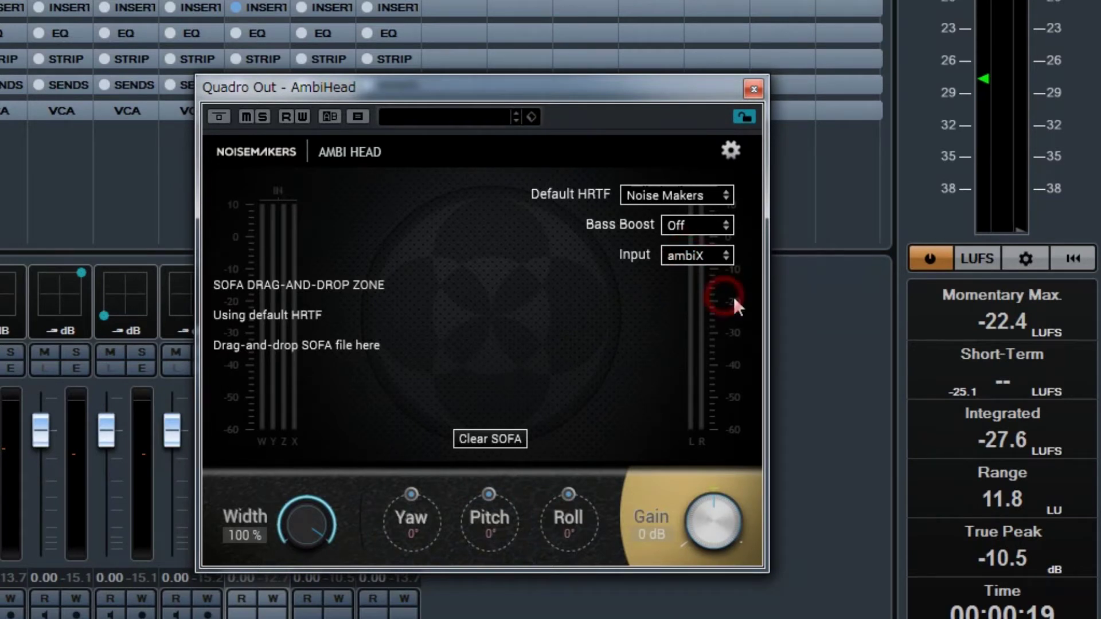
Close the AmbiHead and MixConsole windows to return to the project timeline.
click(754, 88)
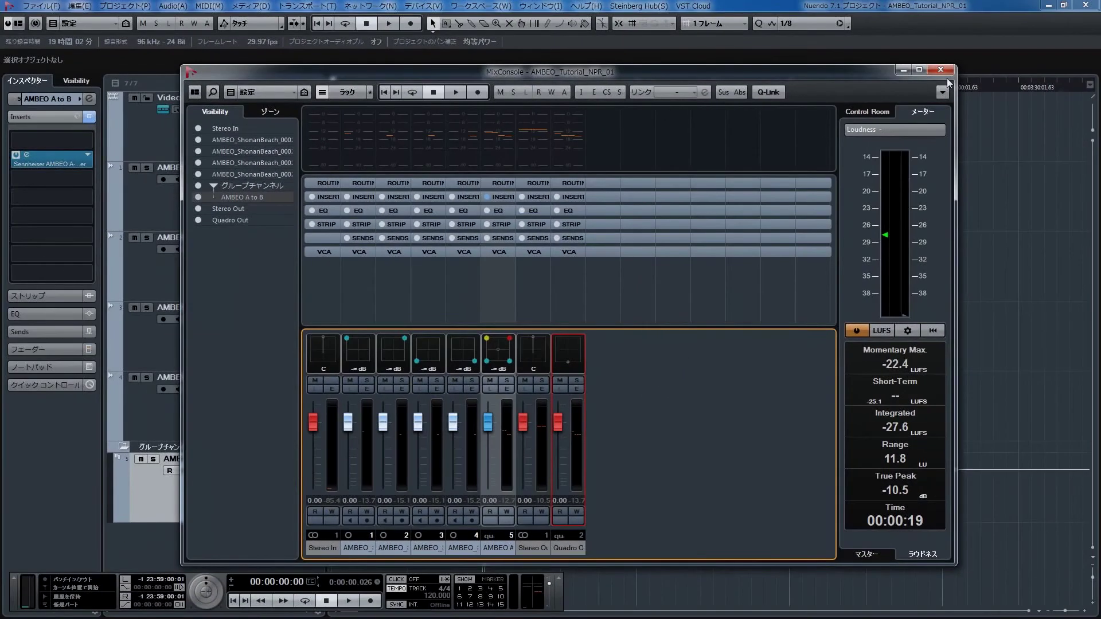
click(940, 69)
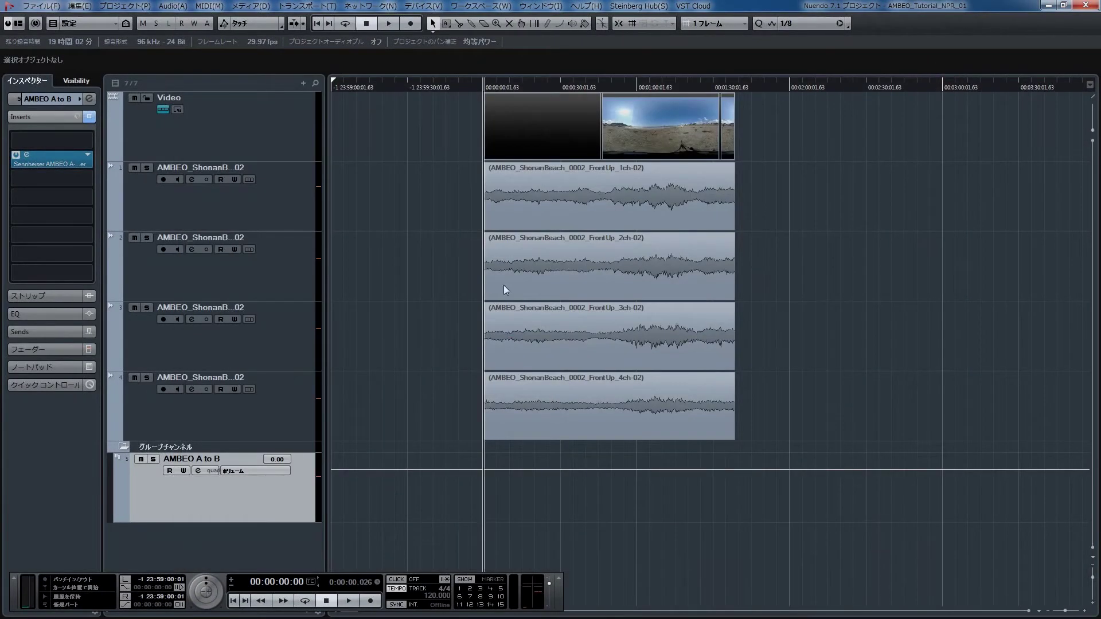
Select all four AMBEO audio events, try lowering their shared volume to -0.70, and set it back to 0.
drag(439, 215, 736, 427)
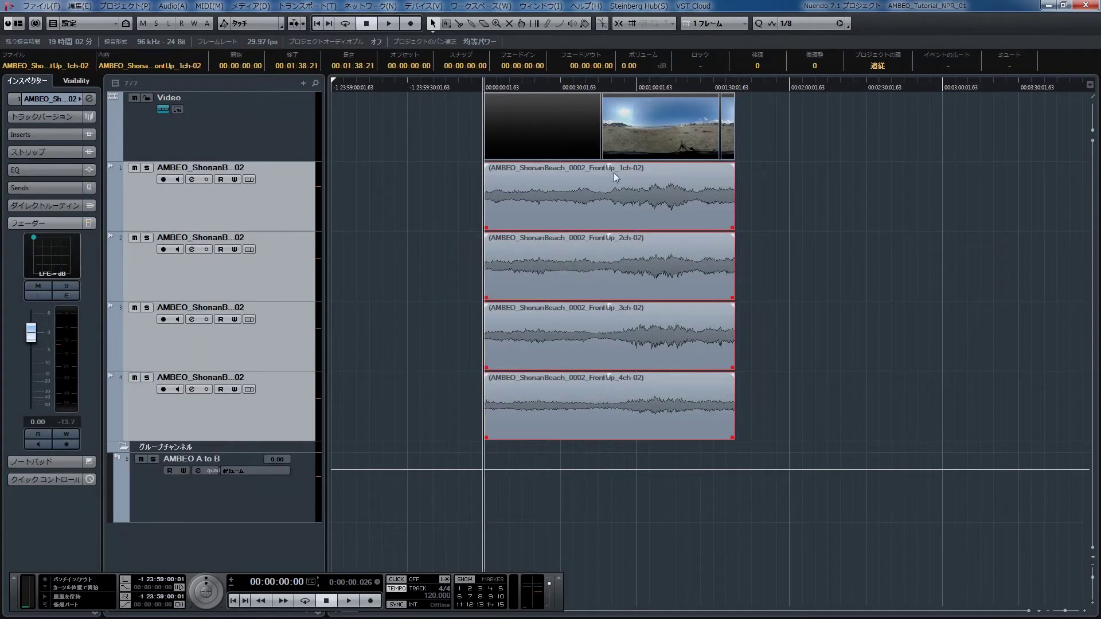
mouse_move(609, 164)
mouse_down()
mouse_move(606, 203)
mouse_move(608, 172)
mouse_up()
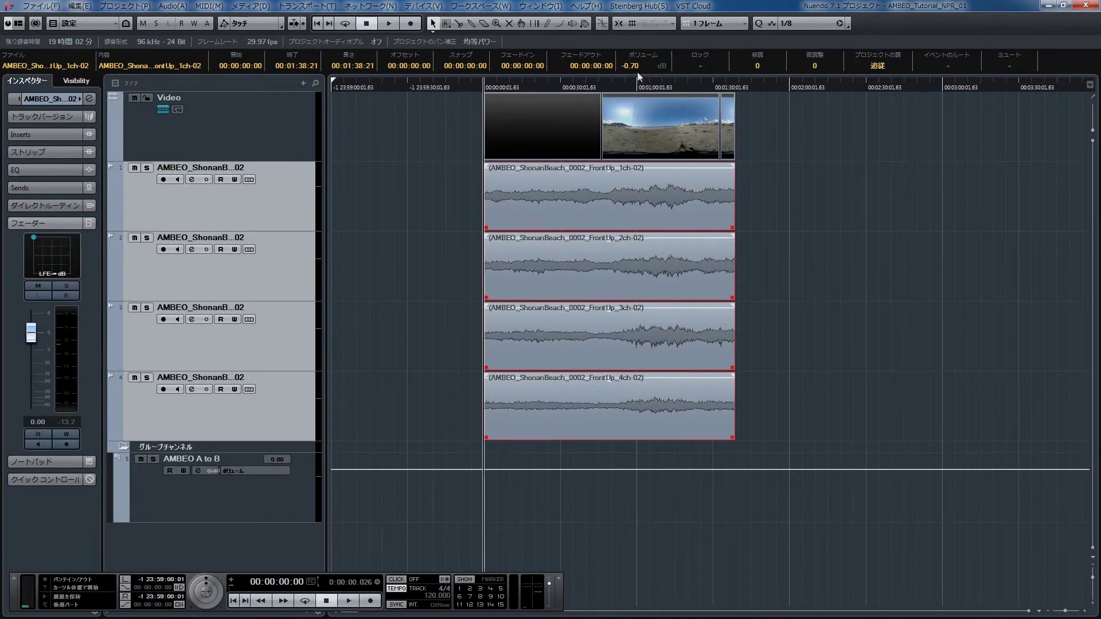
text(0)
key(Return)
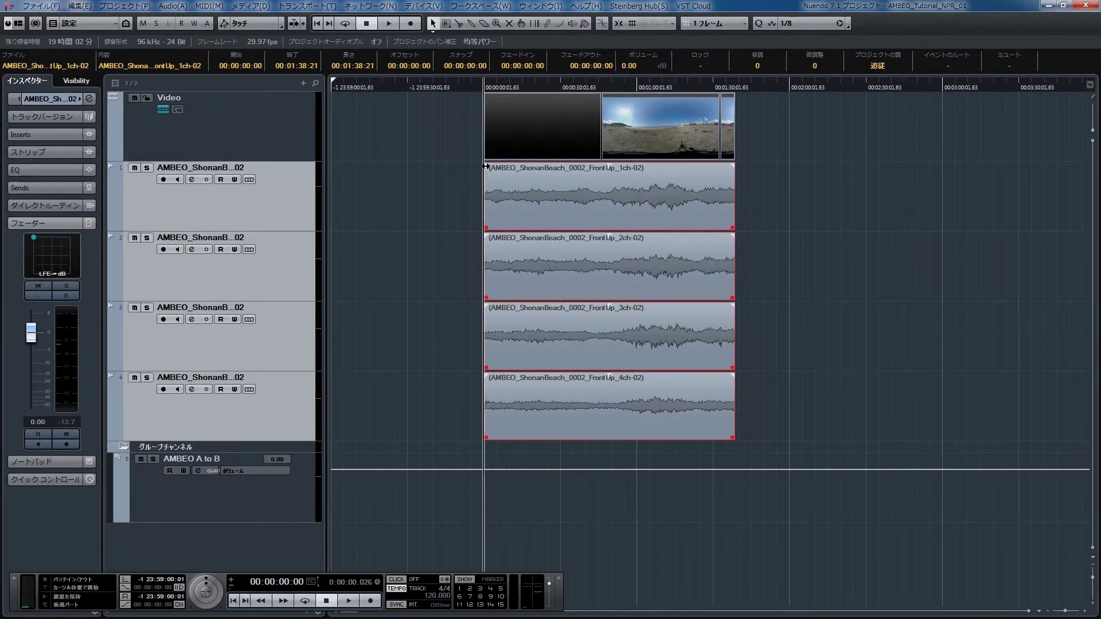
Add a fade-in of 00:00:01:10 and a fade-out of 00:00:01:17 to the four selected events and play back the start.
drag(485, 167, 489, 166)
drag(733, 166, 727, 167)
key(space)
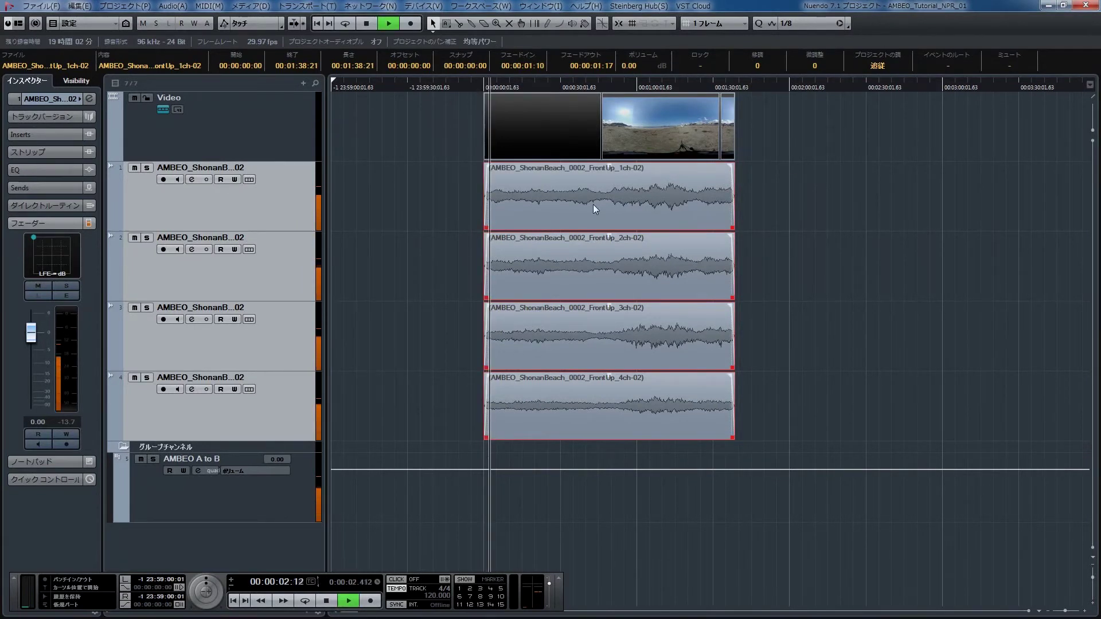
key(space)
Set the locators around the recordings from 00:00:00:00 to 00:01:38:21 and reselect the four audio events.
click(524, 284)
click(470, 293)
key(F2)
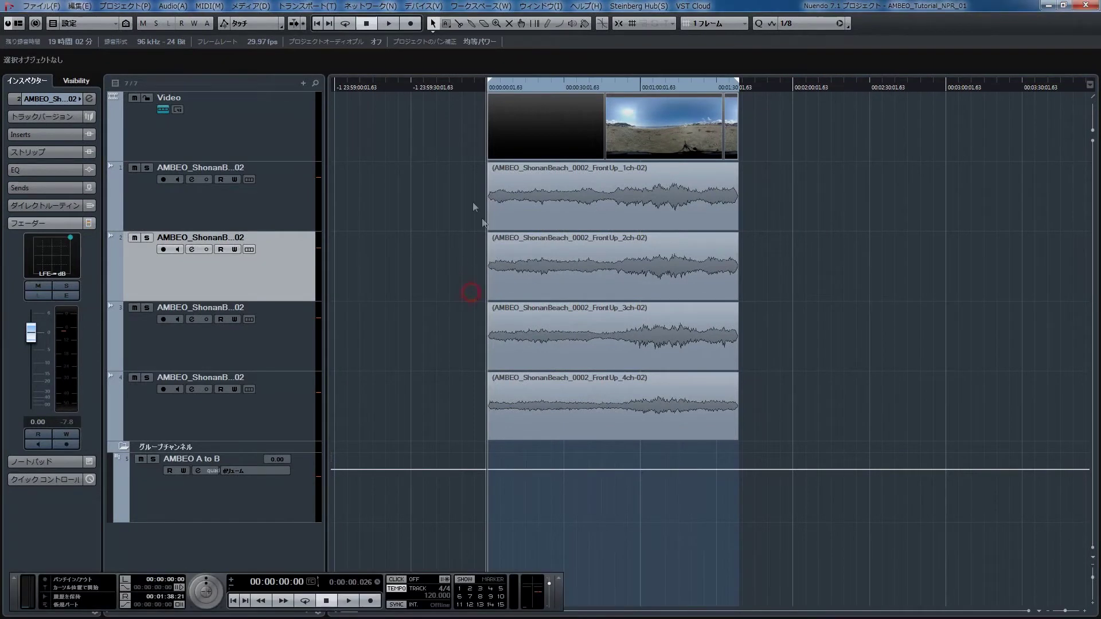
drag(467, 210, 752, 455)
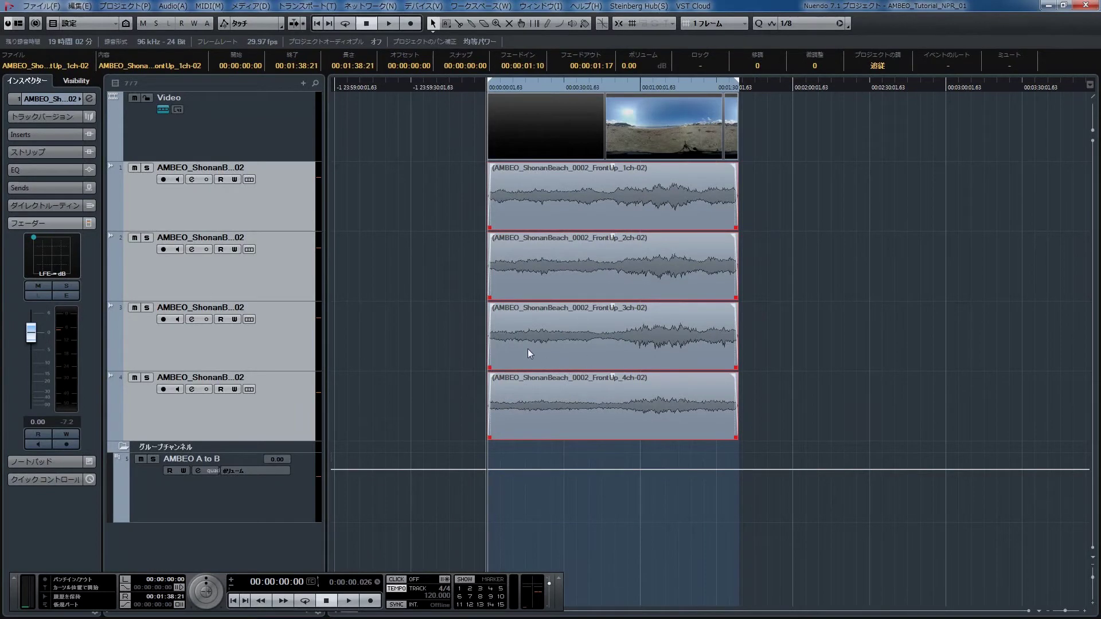
Replace AmbiHead with VST MultiPanner as the Quadro Out channel's panner in the MixConsole and close the windows.
key(F3)
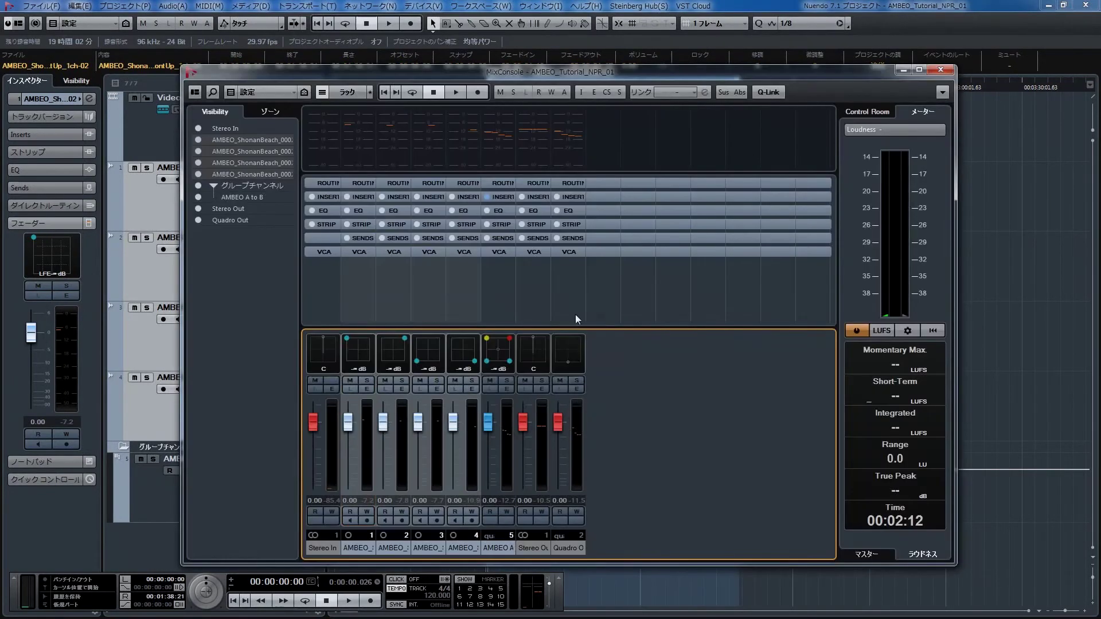
double_click(570, 345)
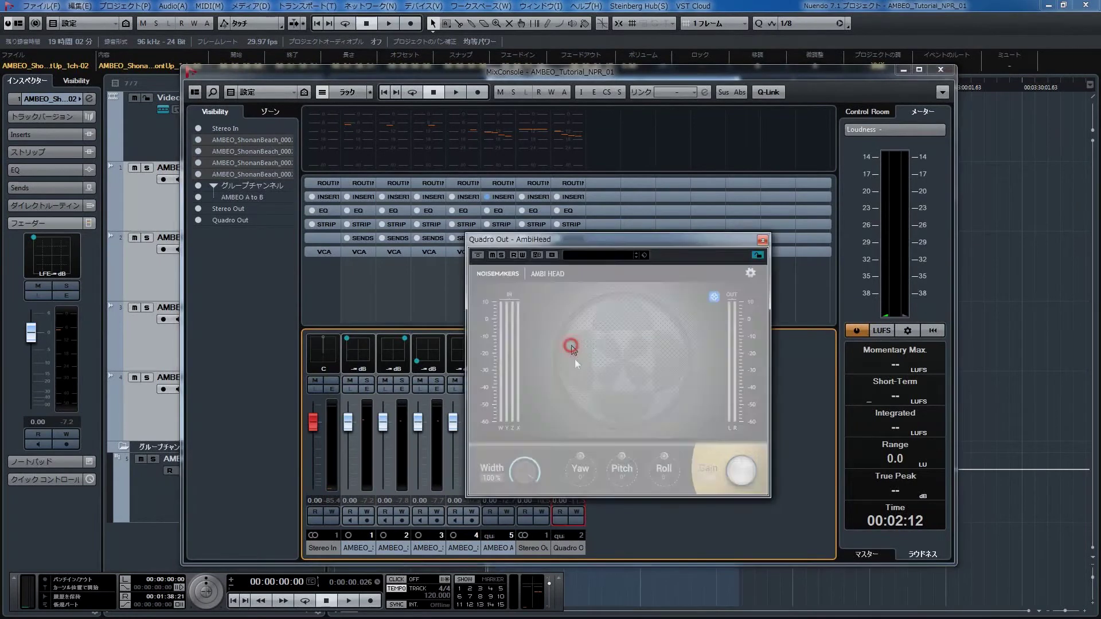
click(763, 241)
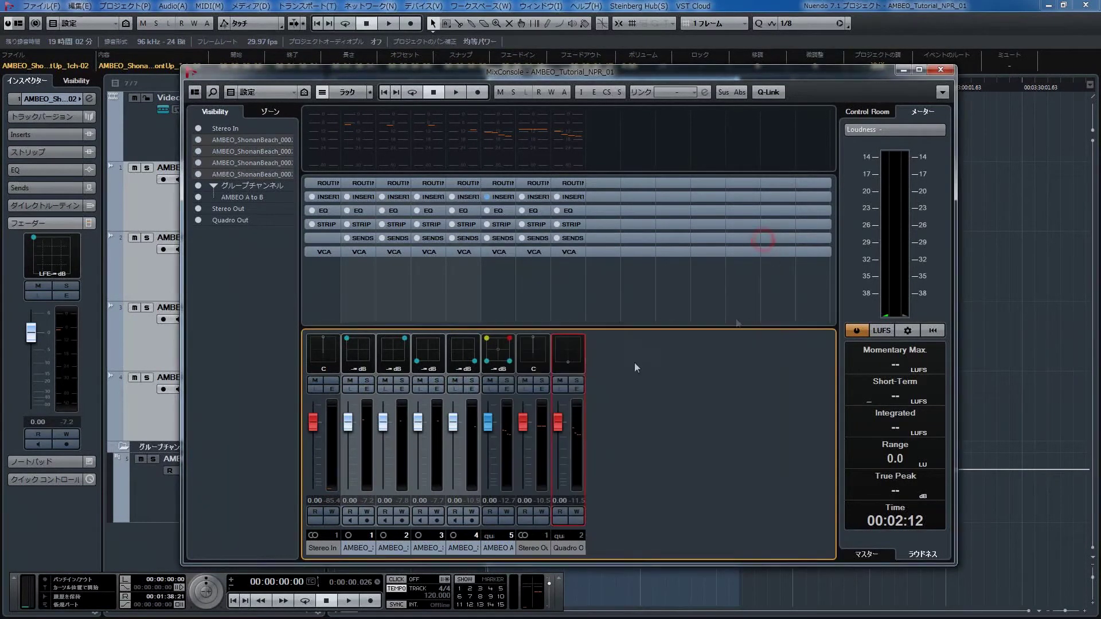
right_click(565, 350)
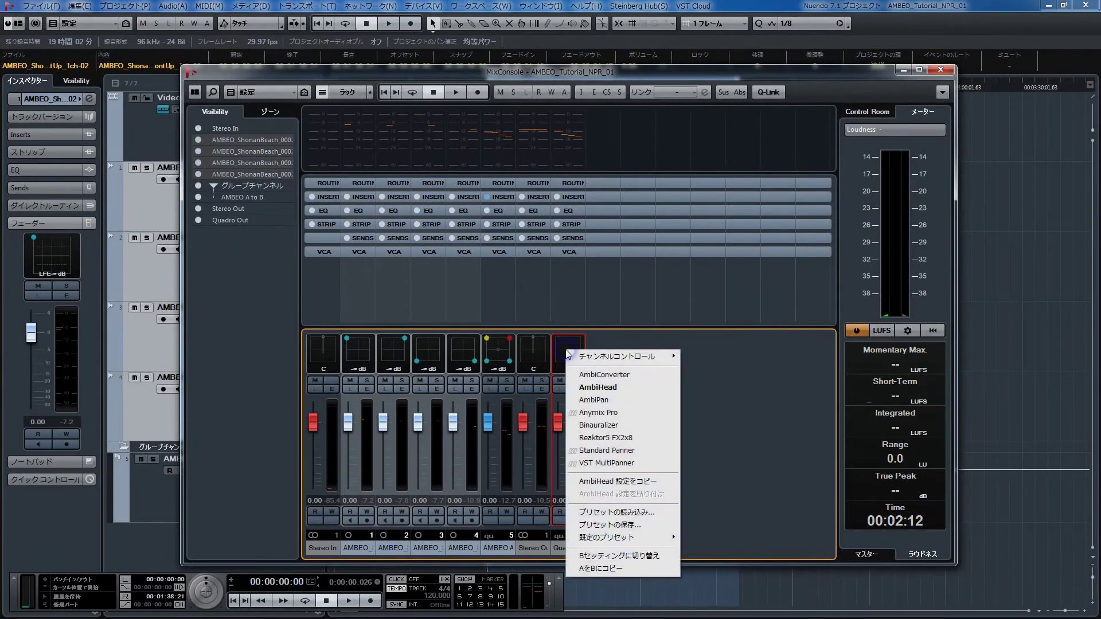
click(629, 464)
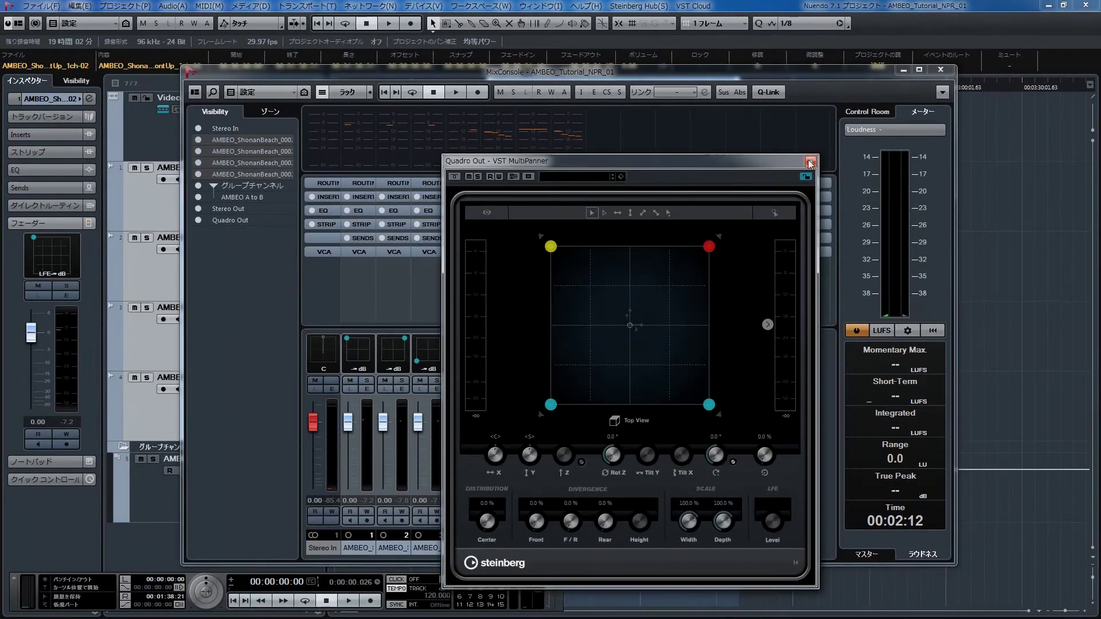
click(809, 160)
click(940, 70)
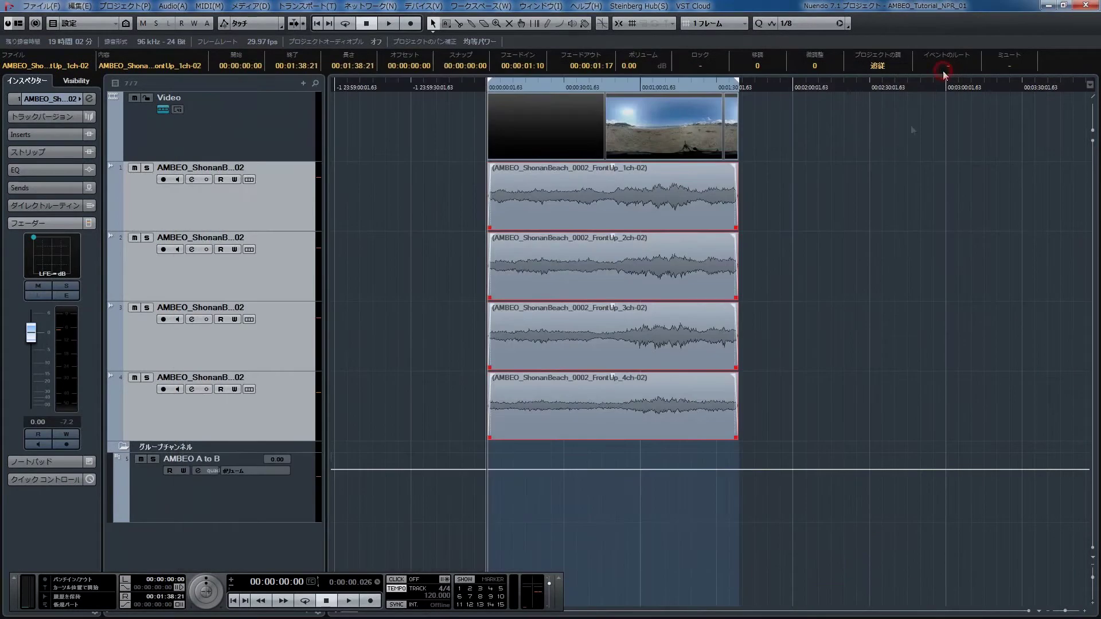
Export the Quadro Out mixdown as the 48 kHz, 16-bit Wave file AMBEO_ShonanBeach_B-Format_AmbiX.wav in the export folder.
key(ctrl+shift+e)
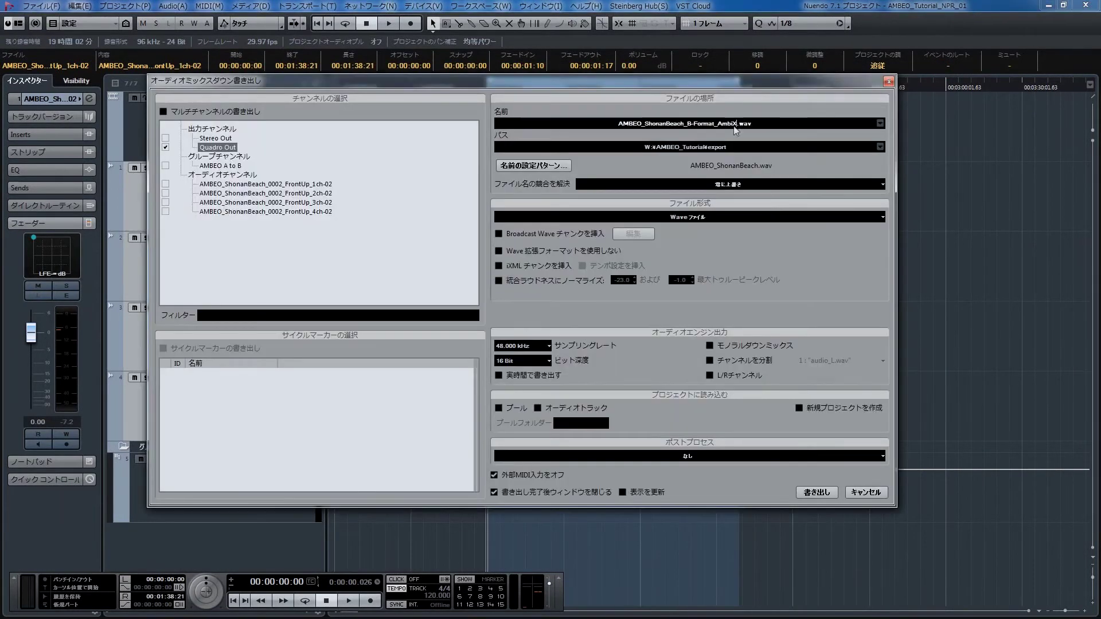
click(544, 346)
click(544, 438)
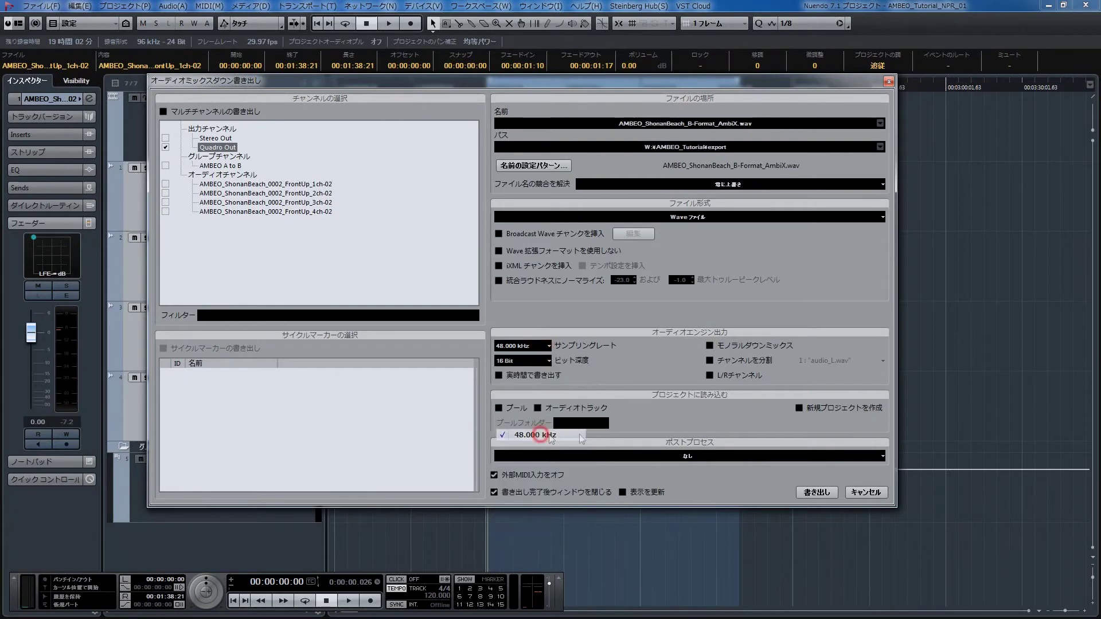
click(813, 493)
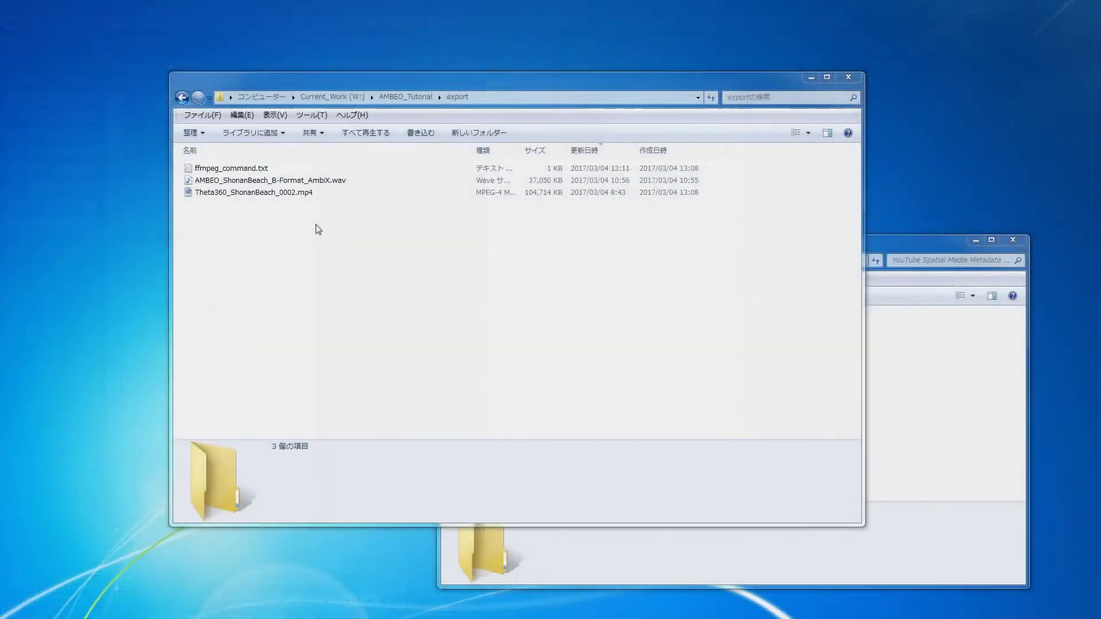
Open ffmpeg_command.txt from the export folder in Notepad and move its window clear of the file list.
drag(315, 228, 248, 177)
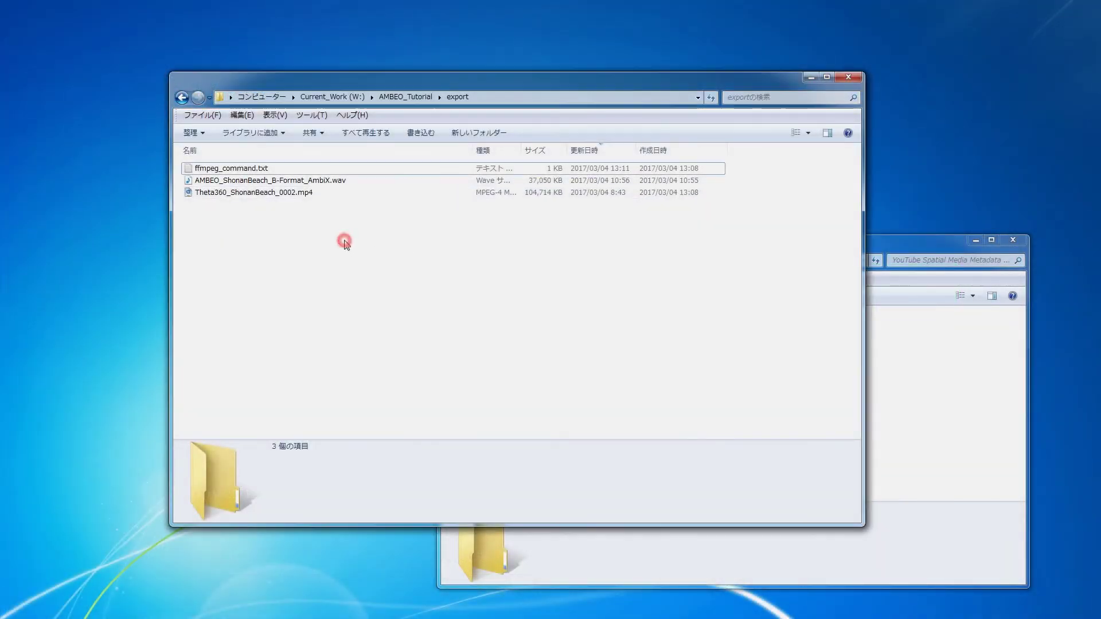
click(260, 171)
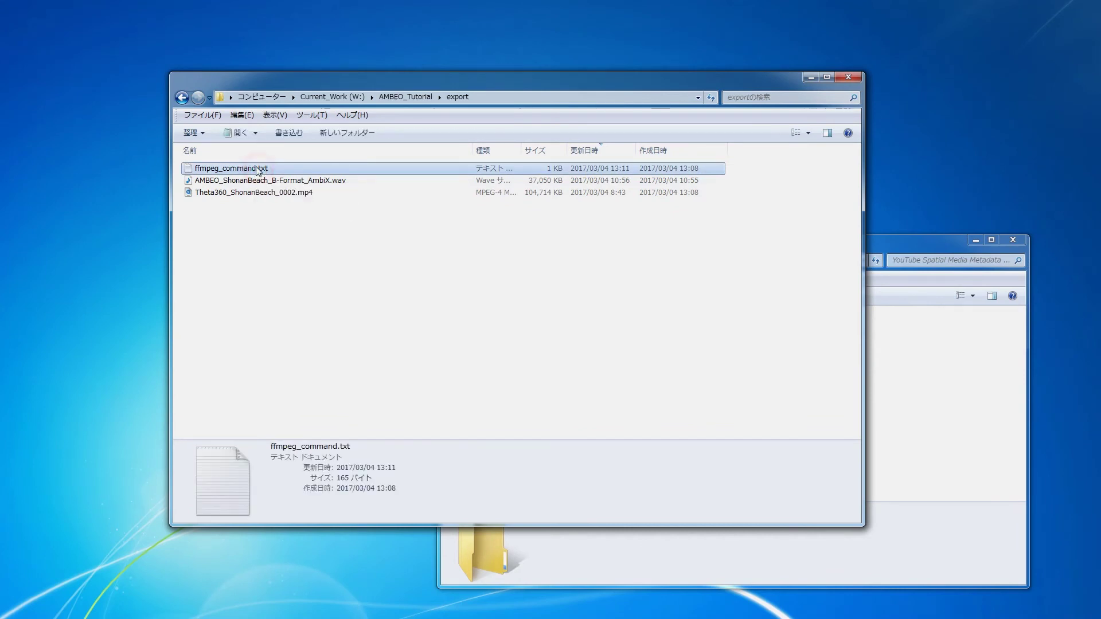
double_click(259, 171)
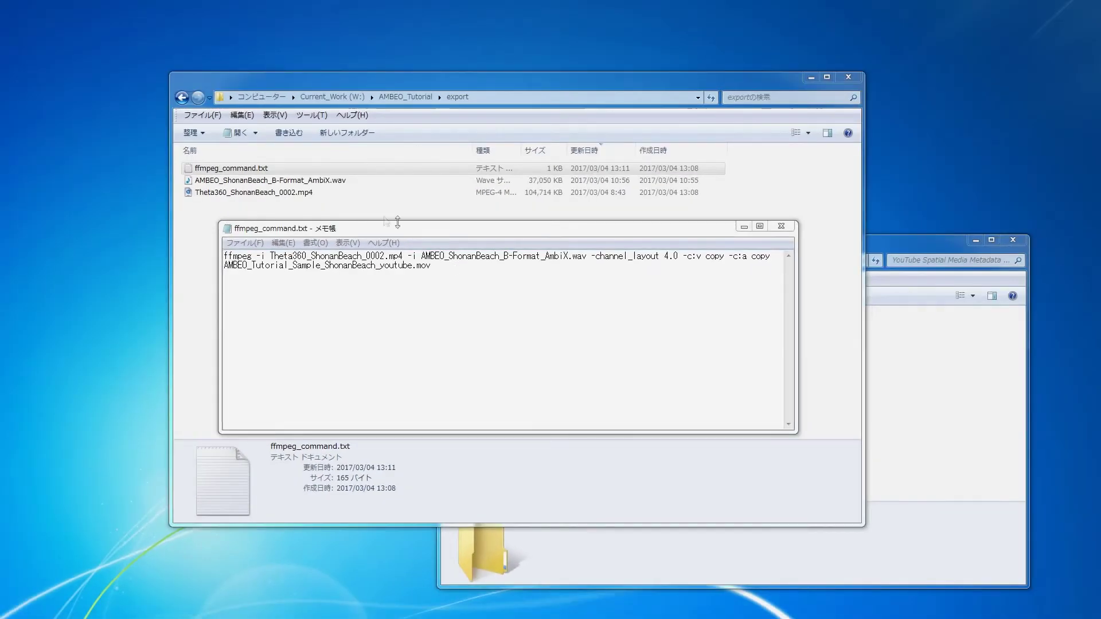
drag(406, 229, 596, 246)
Open a command prompt window in the AMBEO_Tutorial export folder.
click(342, 232)
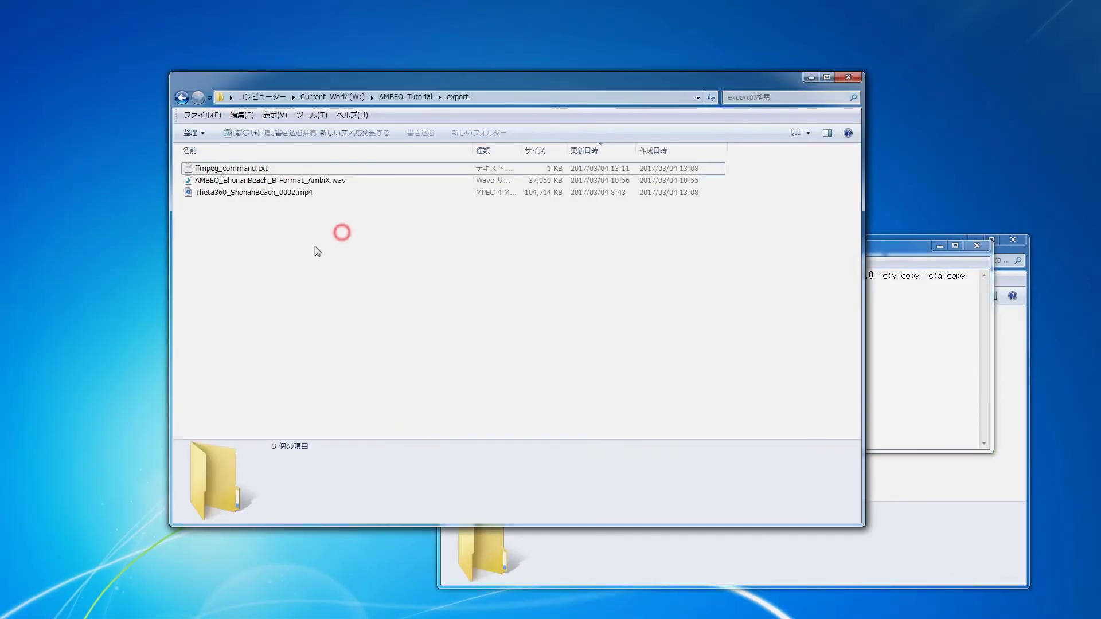
shift+right_click(325, 264)
click(416, 380)
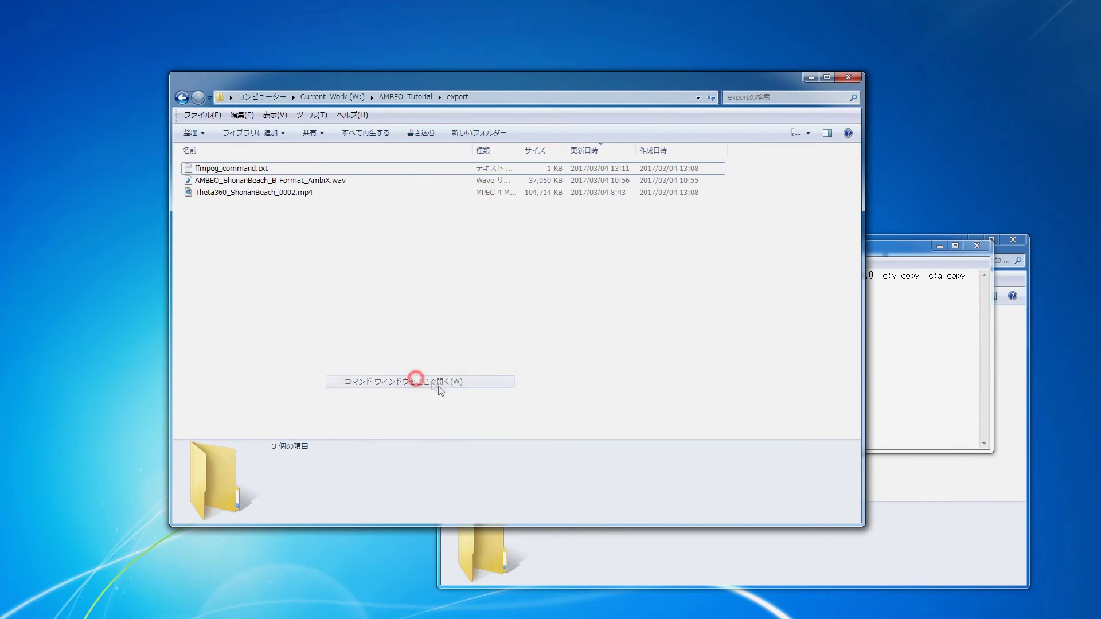
Copy the ffmpeg command from the text file, run it in the command prompt, and select AMBEO_Tutorial_Sample_ShonanBeach_youtube.mov in the export folder.
click(894, 249)
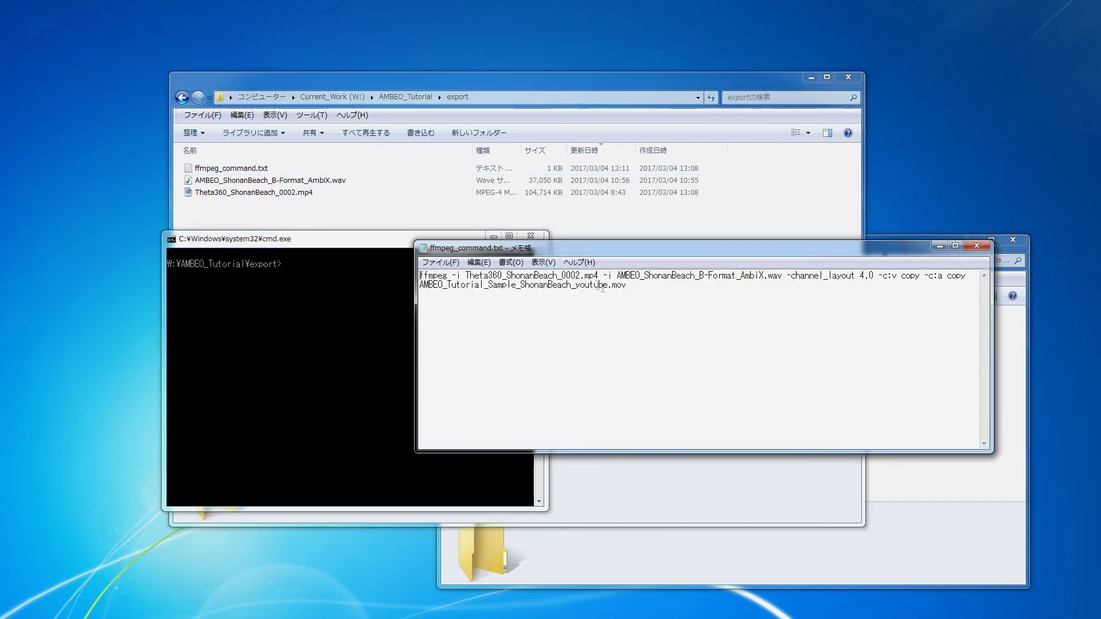
key(ctrl+a)
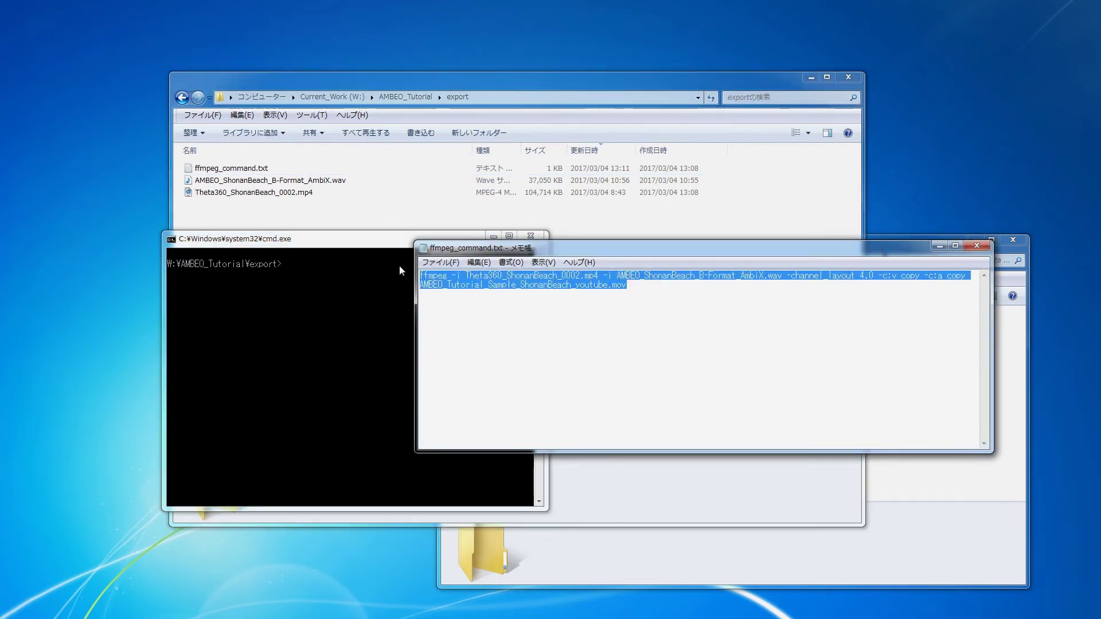
click(399, 266)
right_click(301, 269)
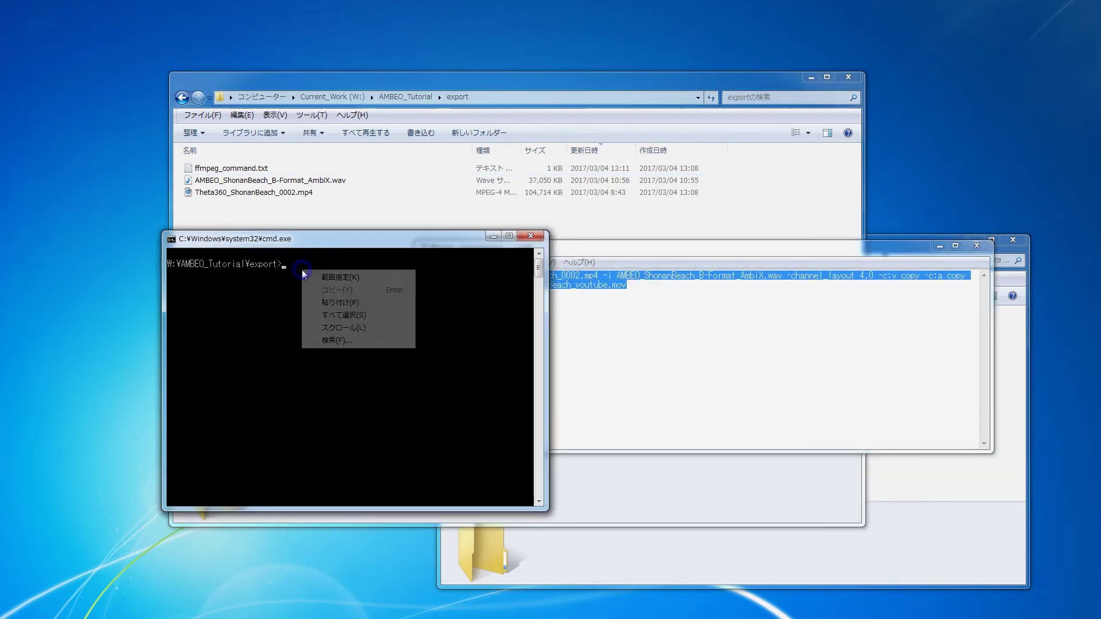
click(344, 302)
key(Return)
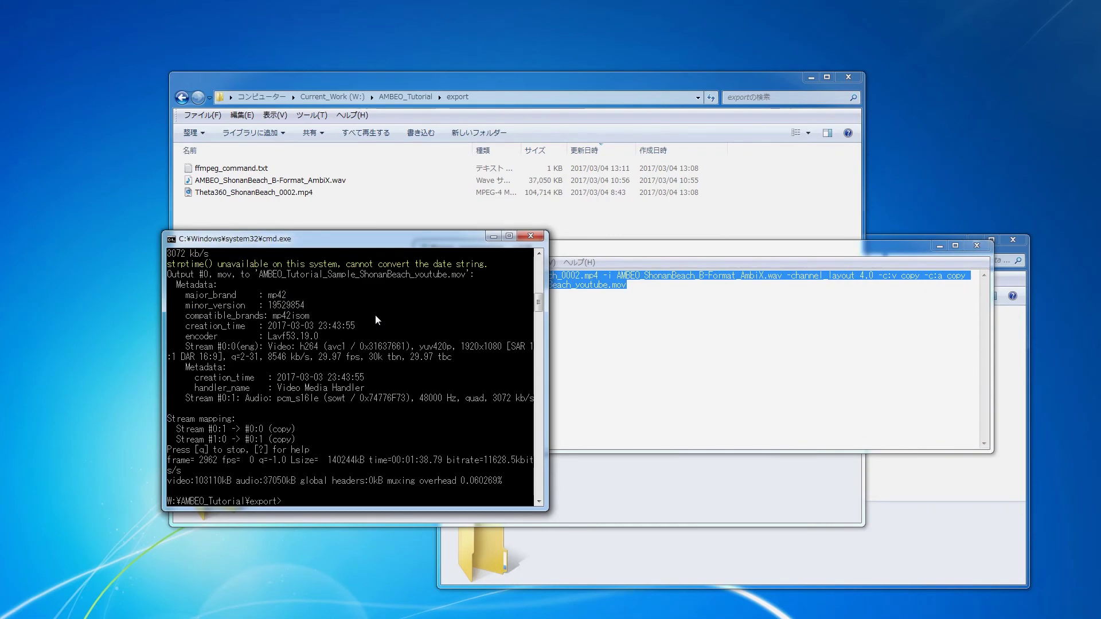
click(331, 226)
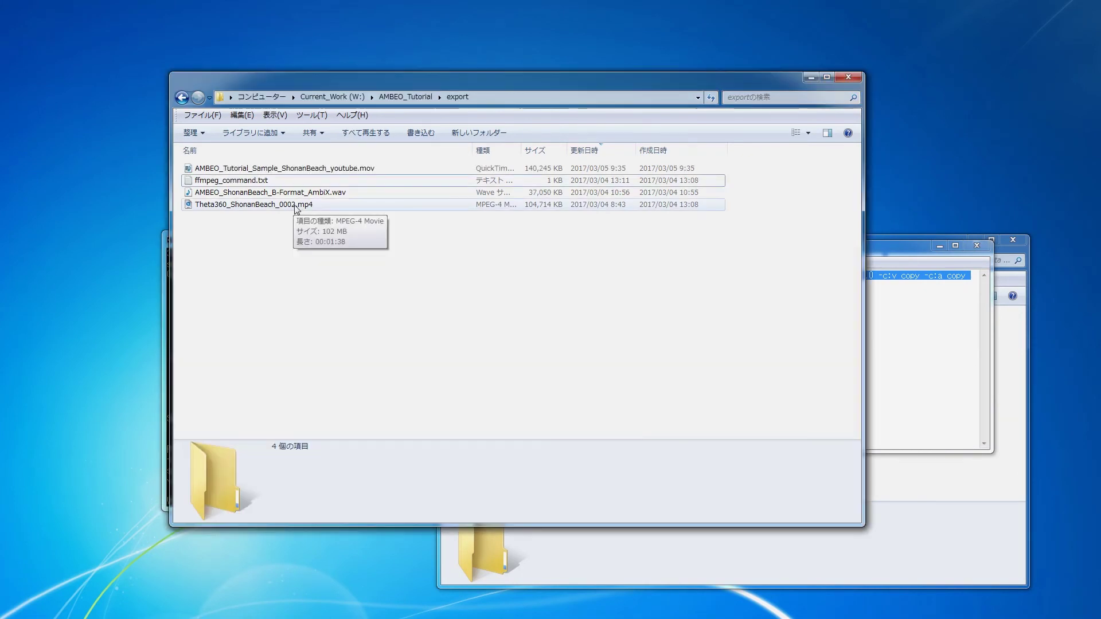
click(356, 169)
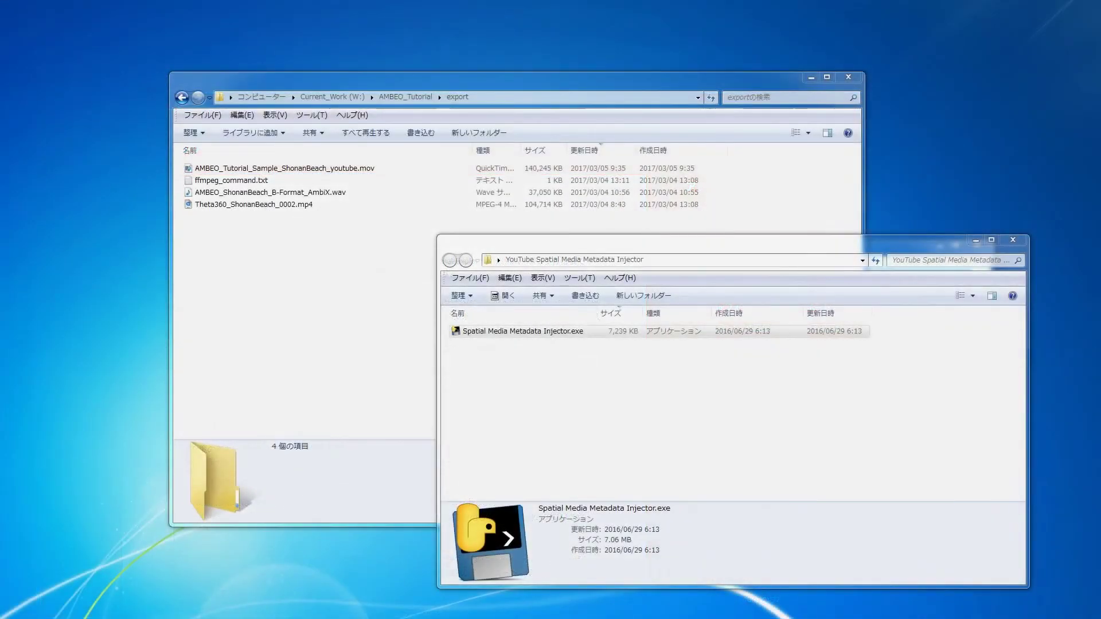
Launch Spatial Media Metadata Injector and load AMBEO_Tutorial_Sample_ShonanBeach_youtube.mov from the export folder.
double_click(491, 332)
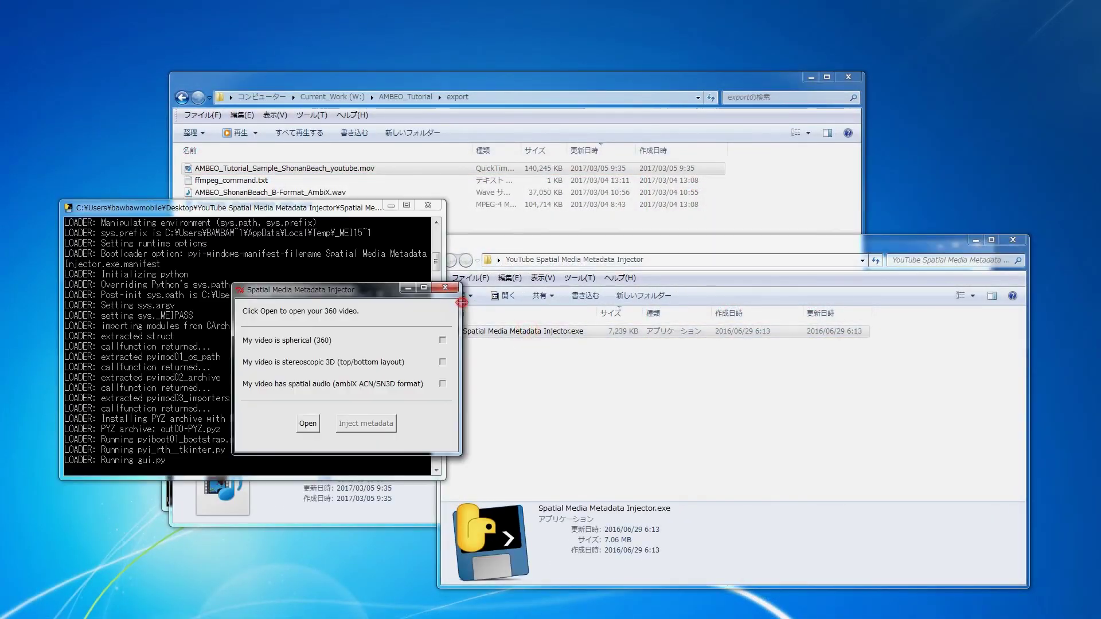
drag(374, 293, 355, 277)
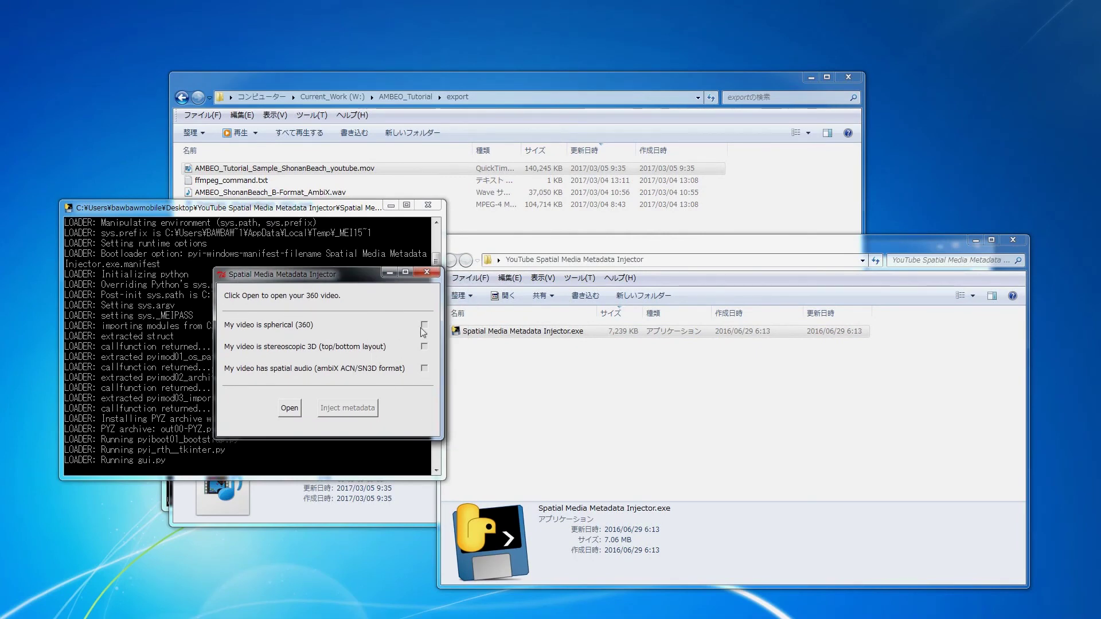
click(290, 408)
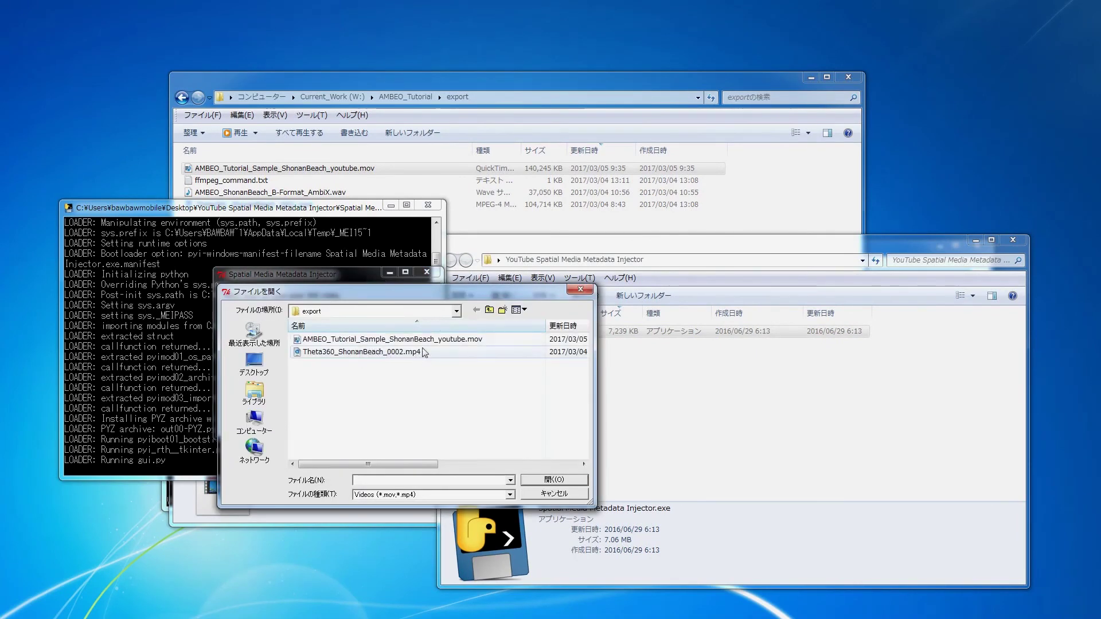
click(465, 340)
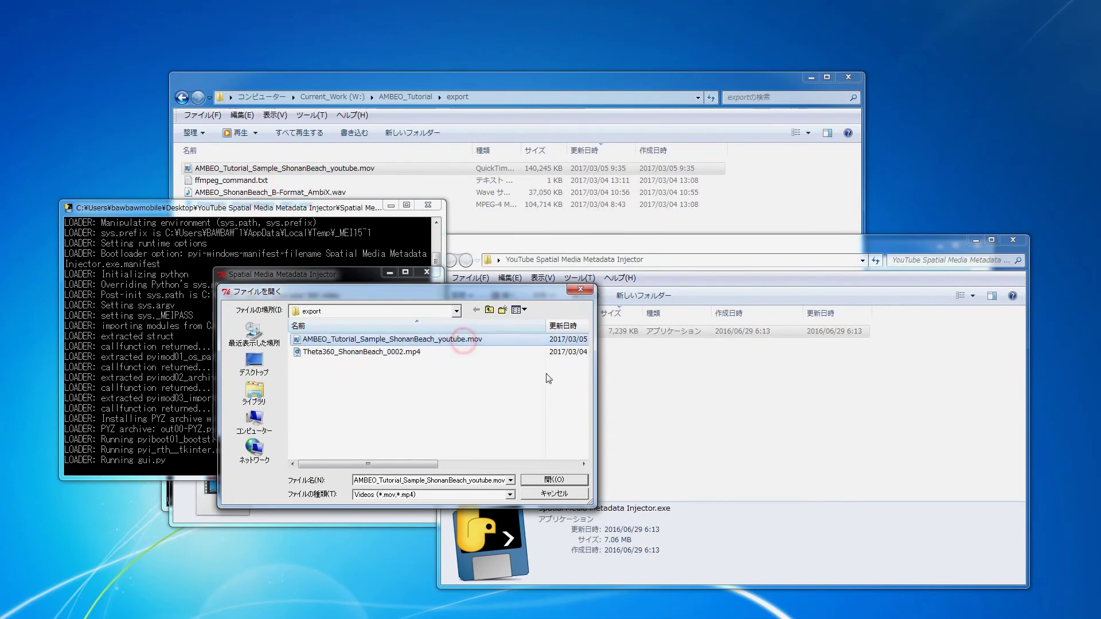
click(542, 480)
Mark the video as having ambiX ACN/SN3D spatial audio, inject the metadata, and save the new file in the export folder.
click(452, 370)
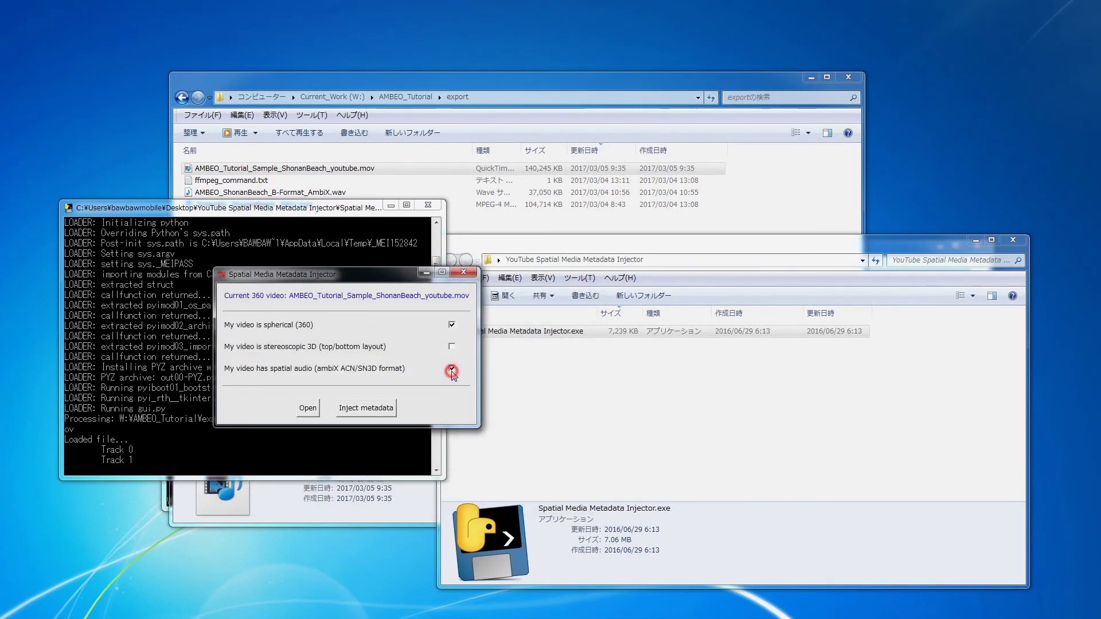
click(378, 408)
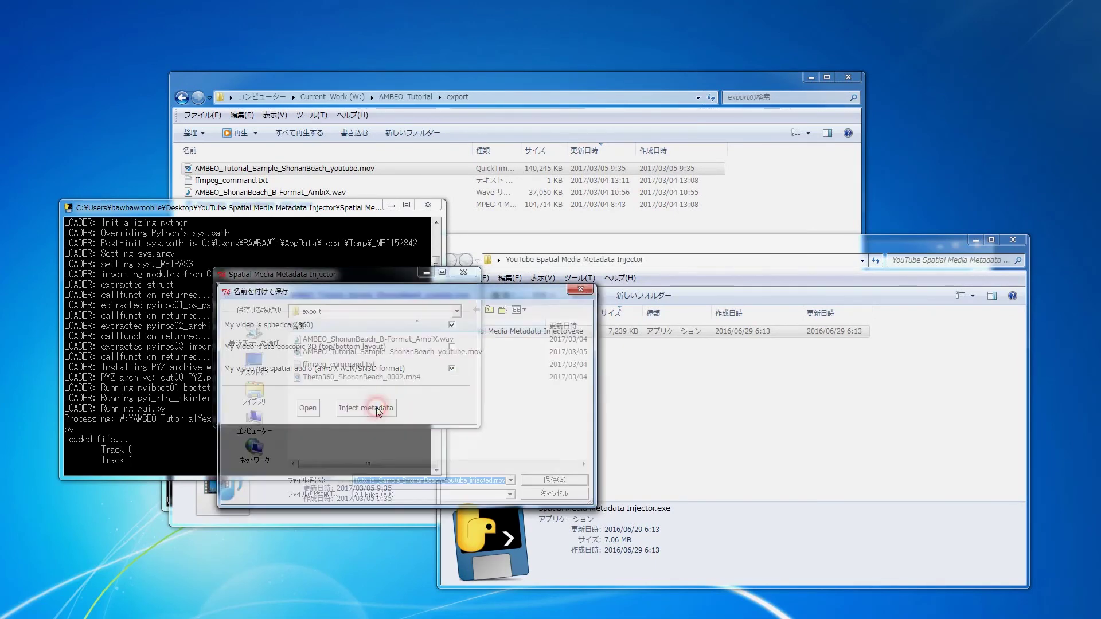
click(568, 480)
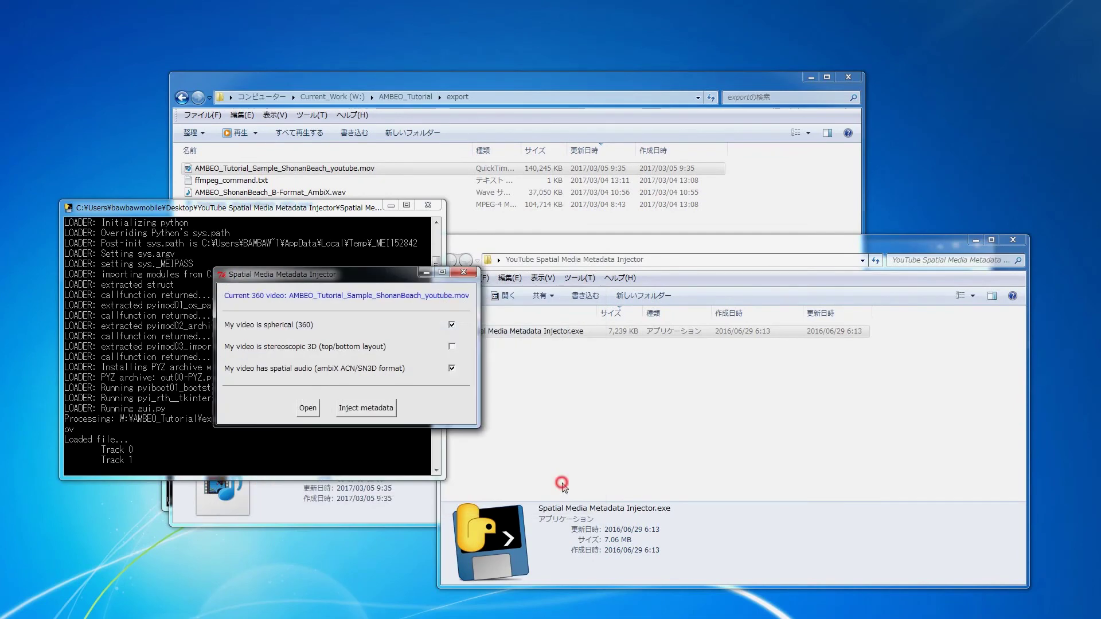